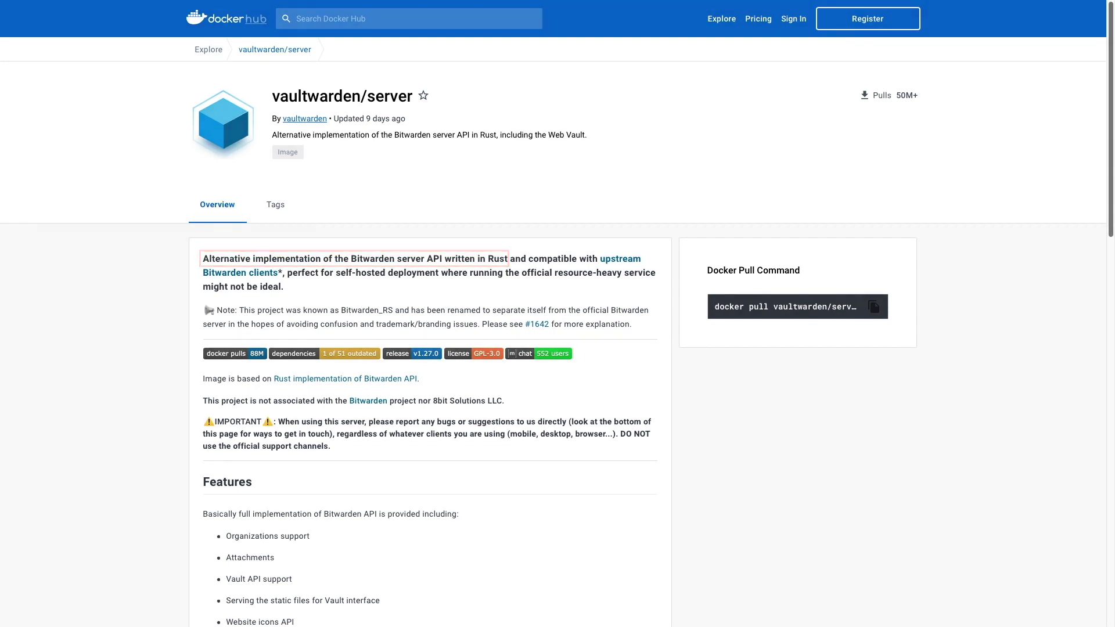
- Scroll through the vaultwarden/server Overview on Docker Hub to read its description and features
scroll(558, 313, "down", 4)
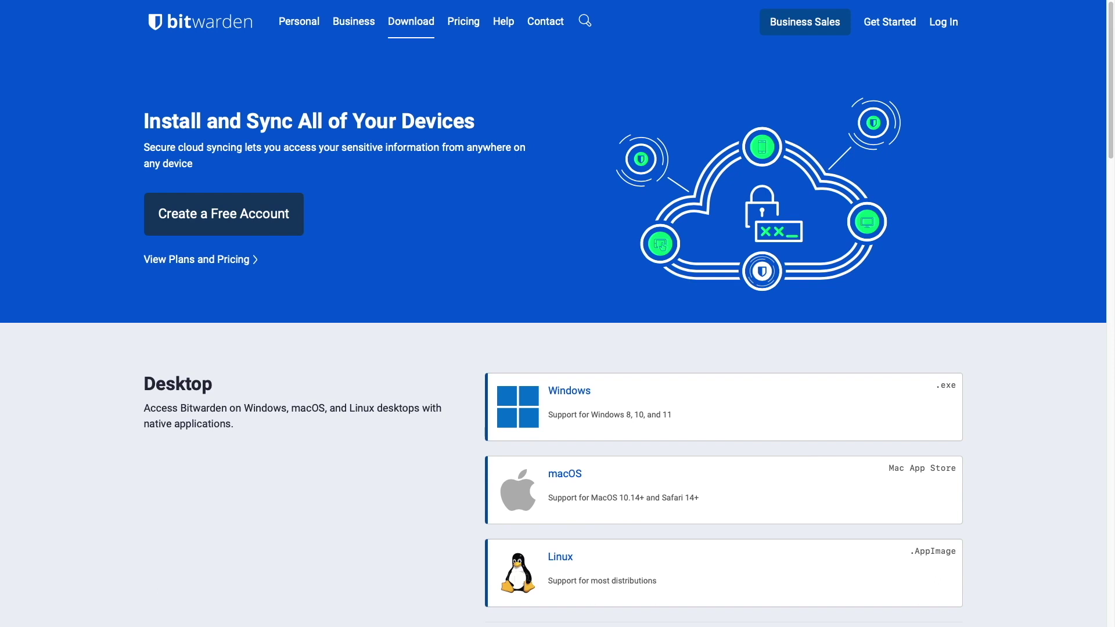
- Scroll down Bitwarden's Download page past the desktop apps to the browser extensions
scroll(552, 331, "down", 8)
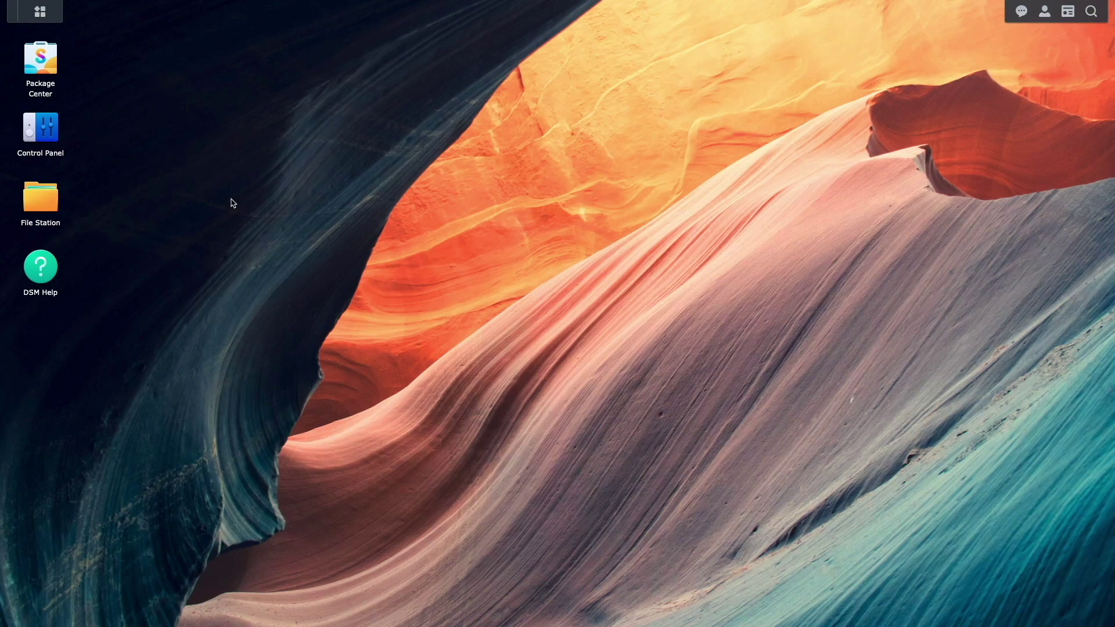
- Start a new DDNS entry in Control Panel's External Access, with Synology as provider
left_click(64, 140)
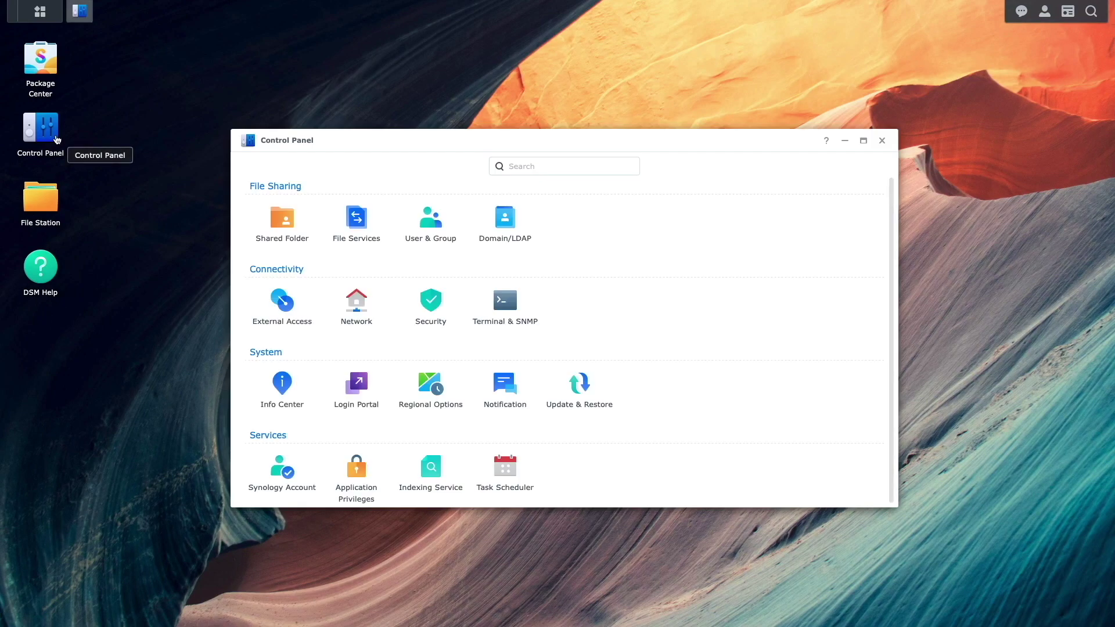
left_click(256, 306)
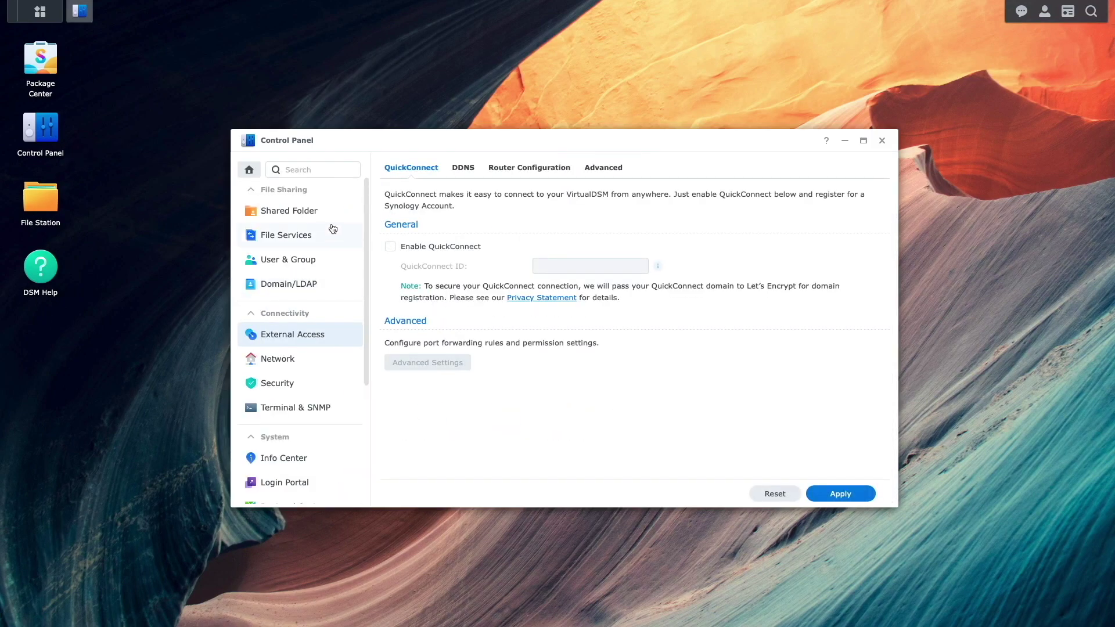
left_click(450, 167)
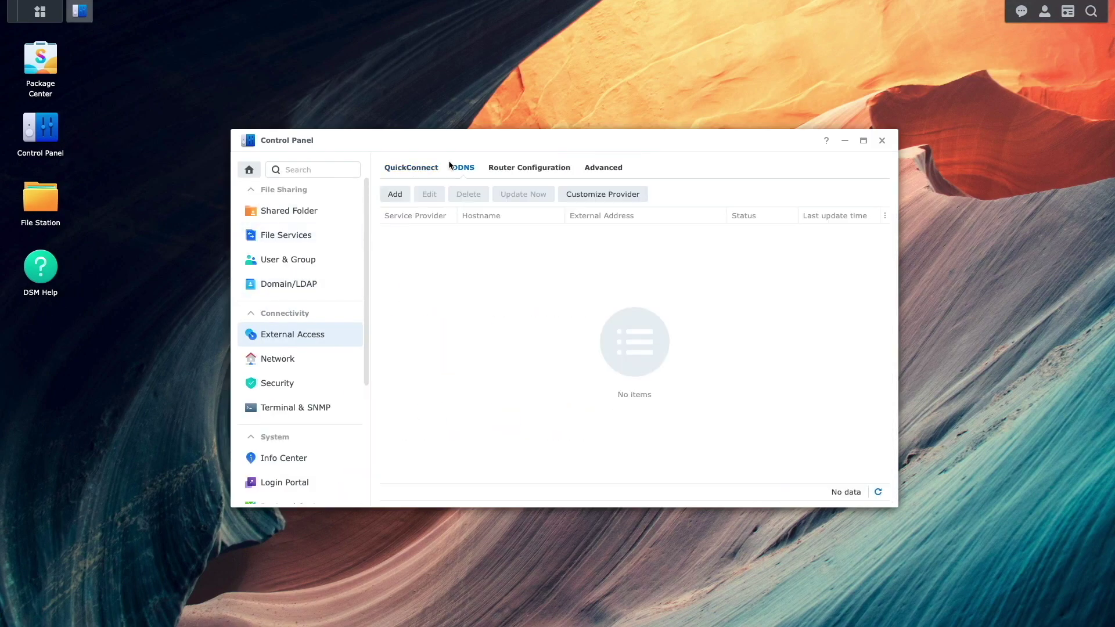
left_click(406, 193)
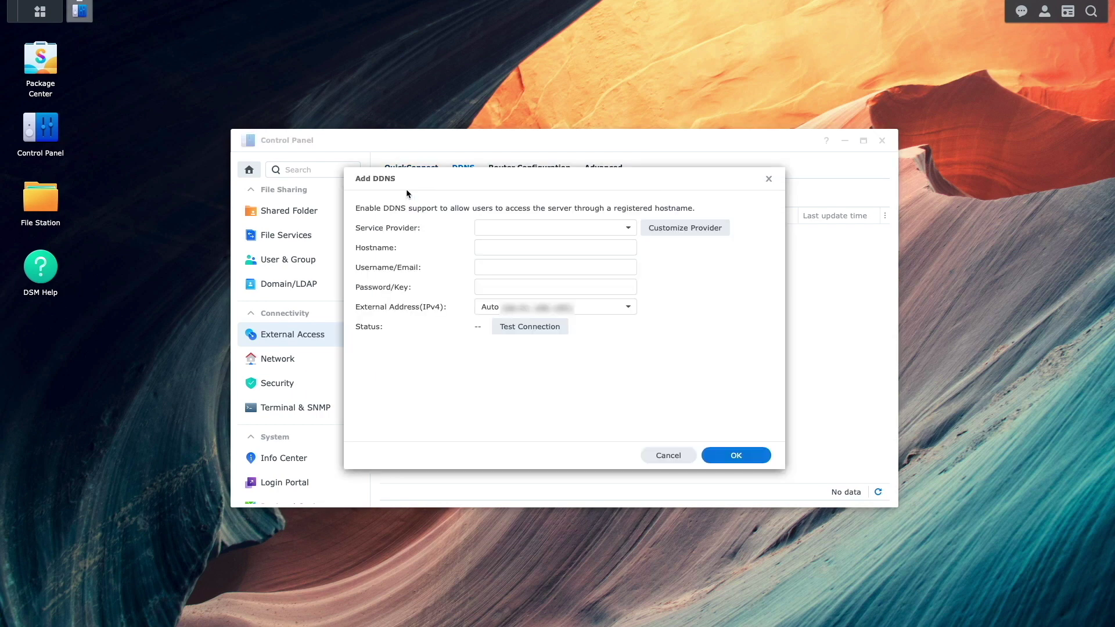
left_click(627, 229)
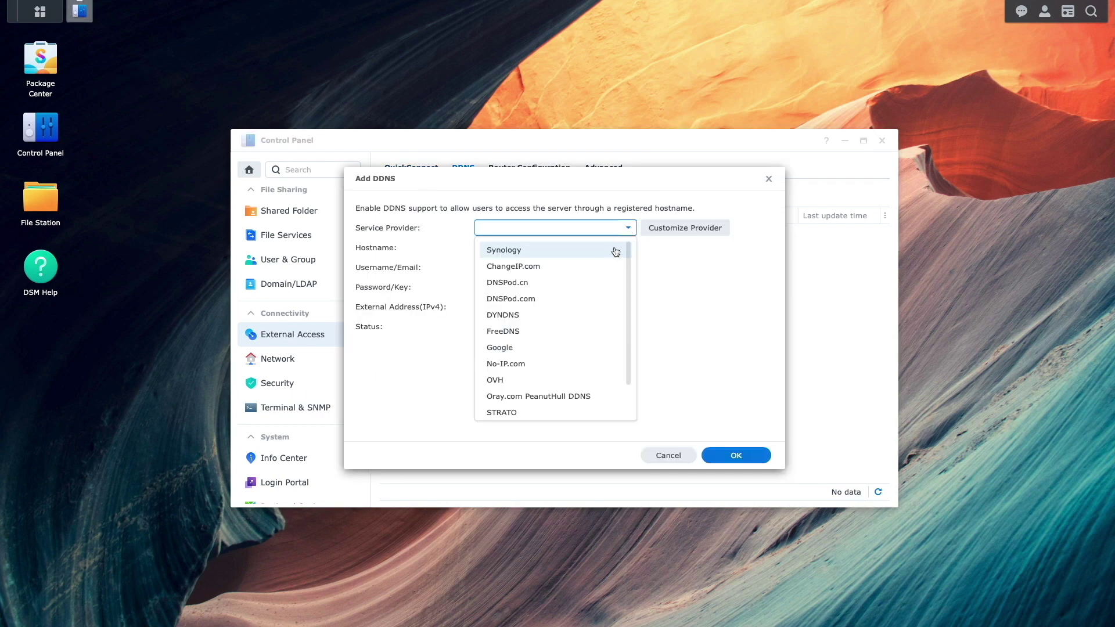
left_click(615, 251)
- Register hostname daloha-vaultwarden with a default Let's Encrypt certificate after a connection test
type("daloha-vaul")
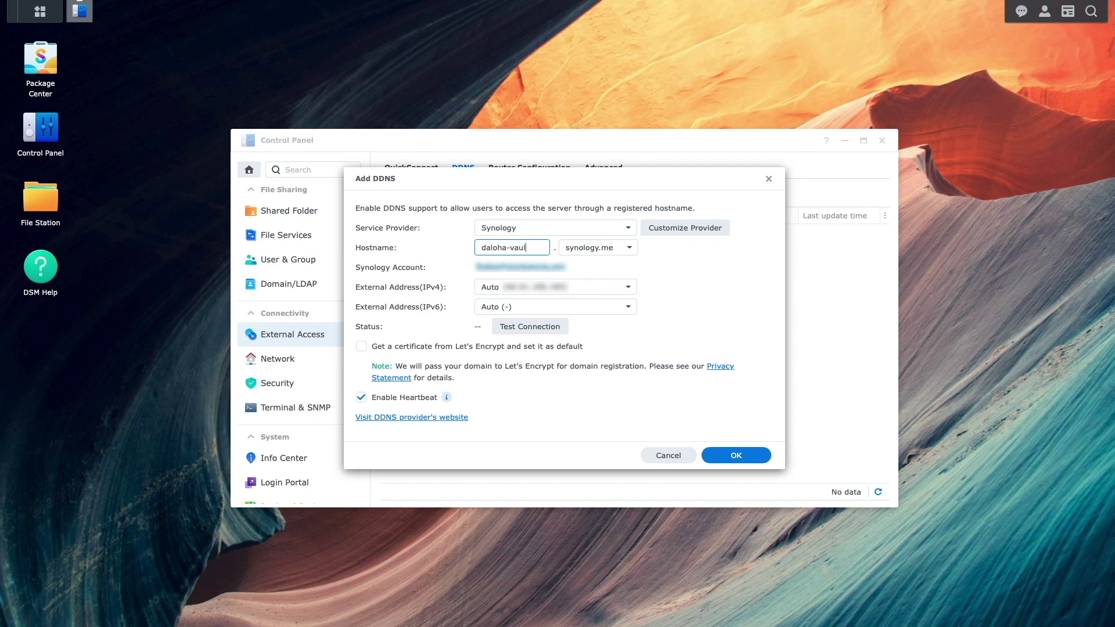
type("twarden")
left_click(365, 346)
left_click(494, 331)
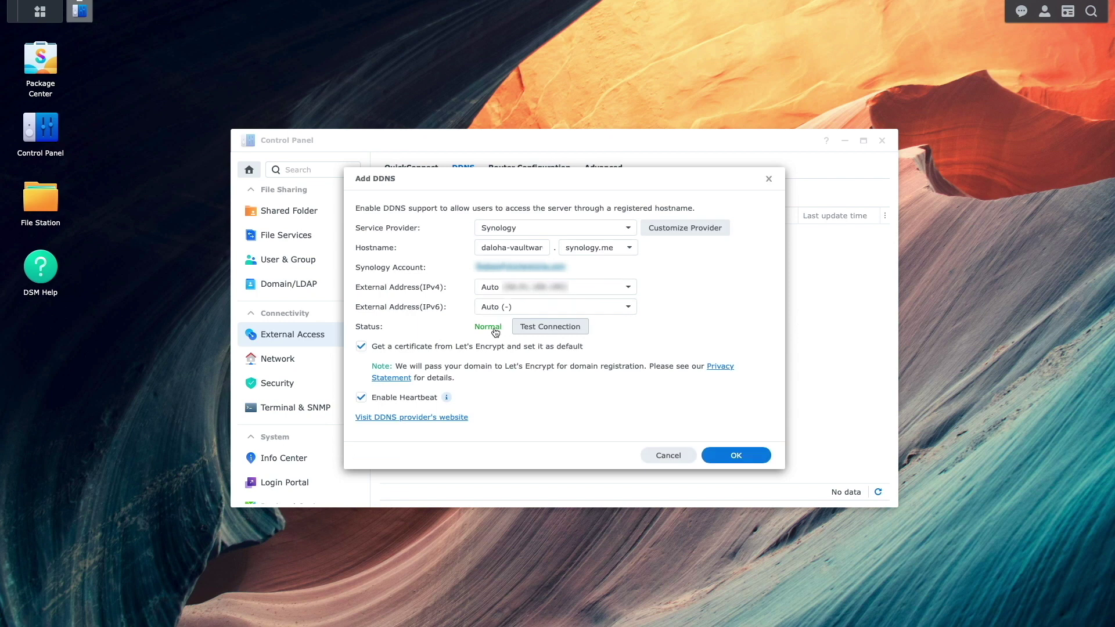
left_click(709, 455)
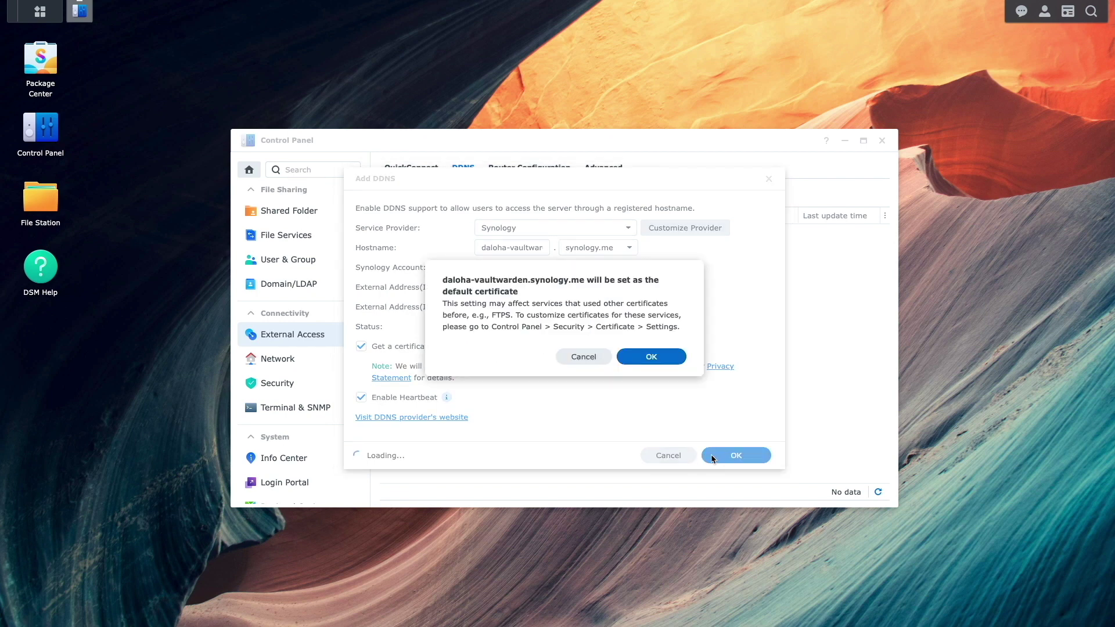
left_click(626, 361)
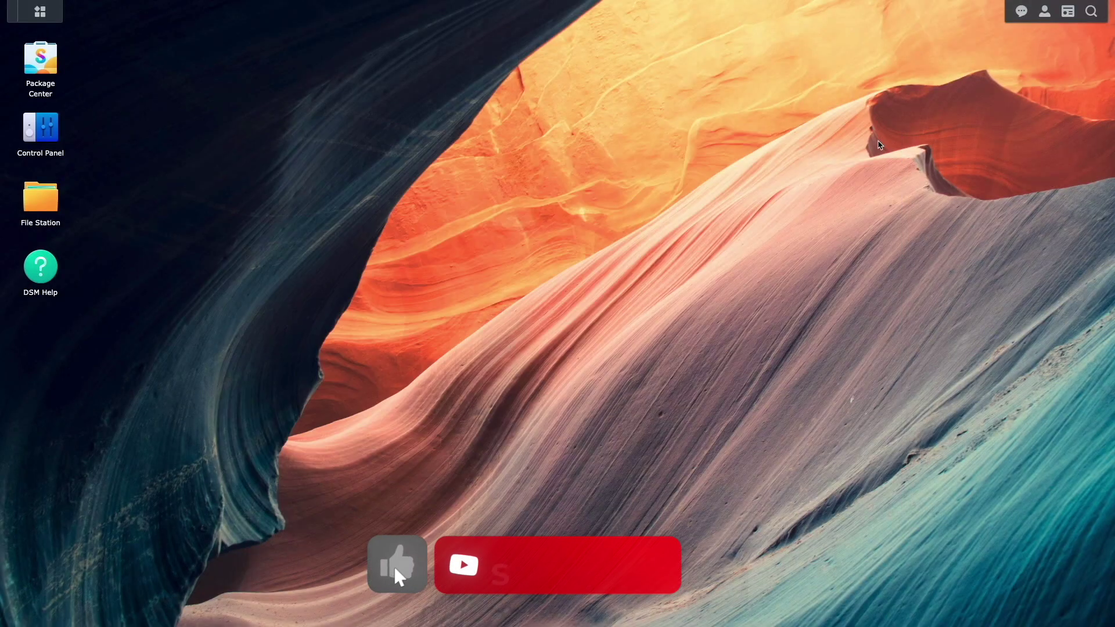
- Install the Docker package from Package Center, then find Docker in the Main Menu
left_click(55, 61)
left_click(313, 158)
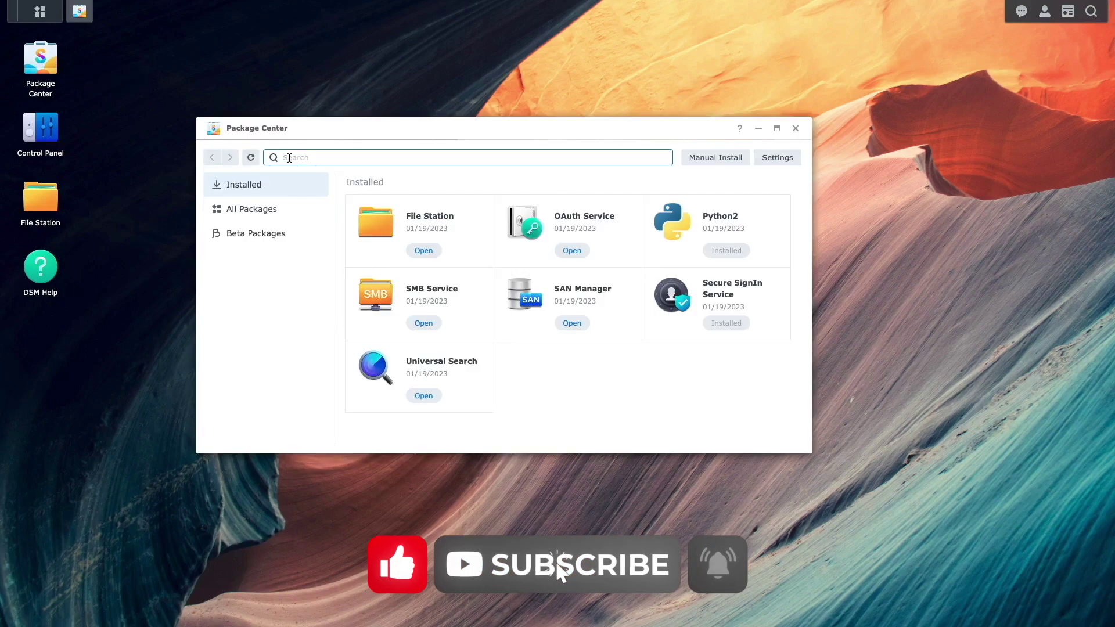
type("docker")
left_click(424, 250)
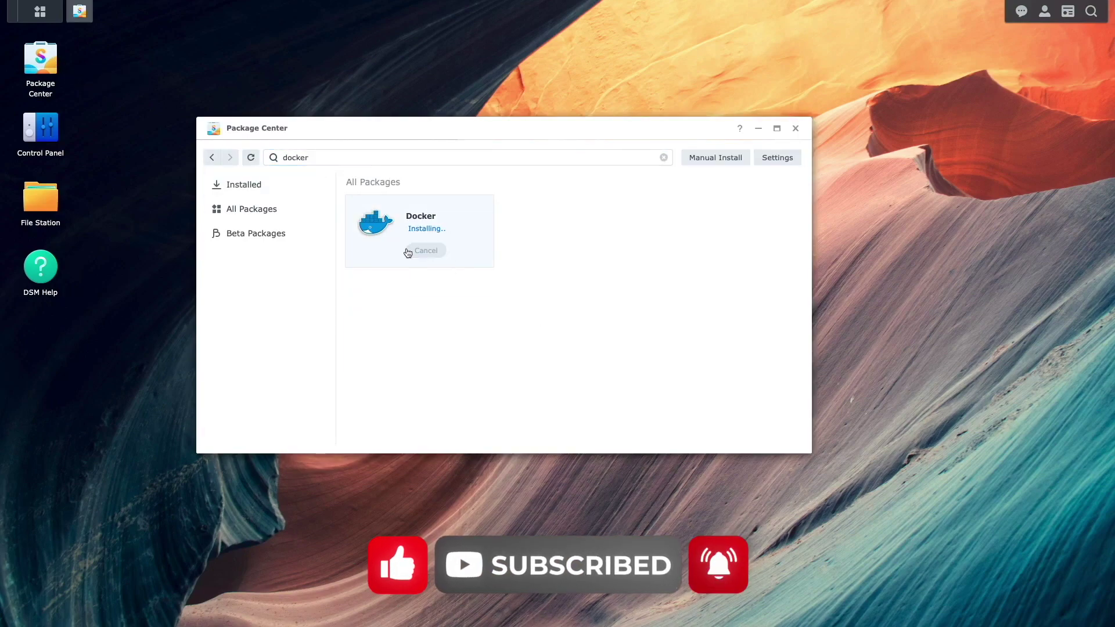
left_click(796, 128)
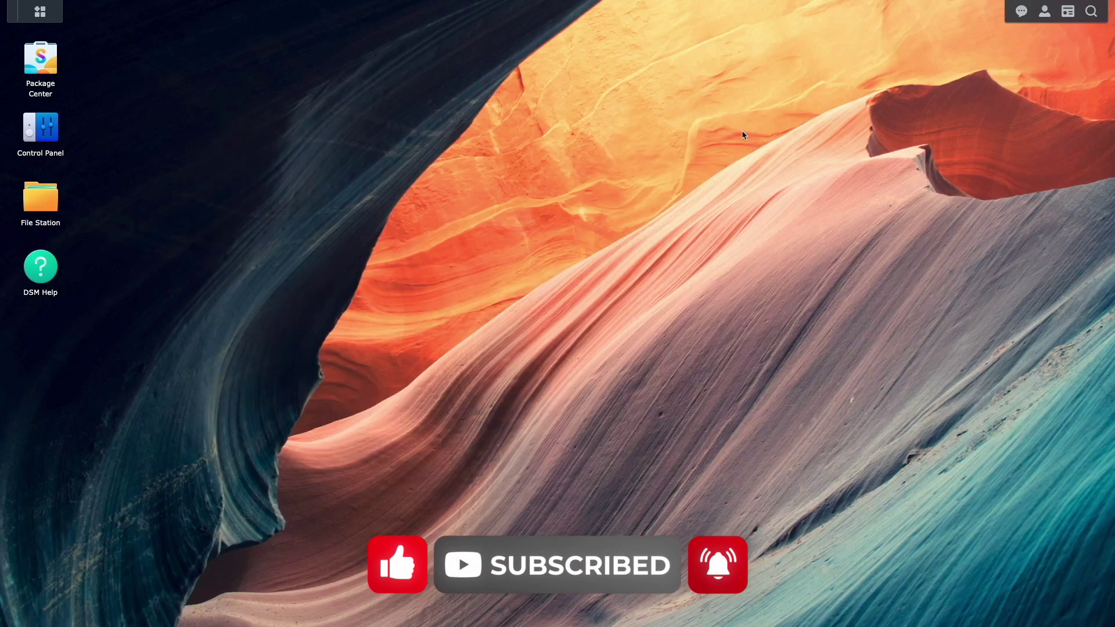
left_click(59, 21)
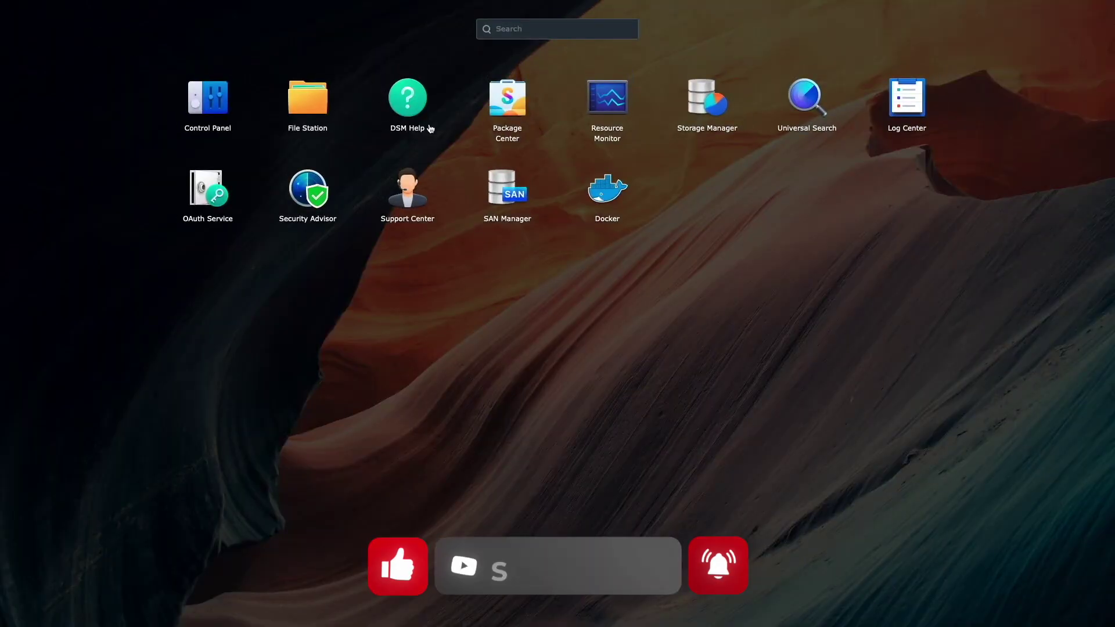
- Download the vaultwarden/server image with tag latest from Docker's Registry and view it under Image
left_click(591, 192)
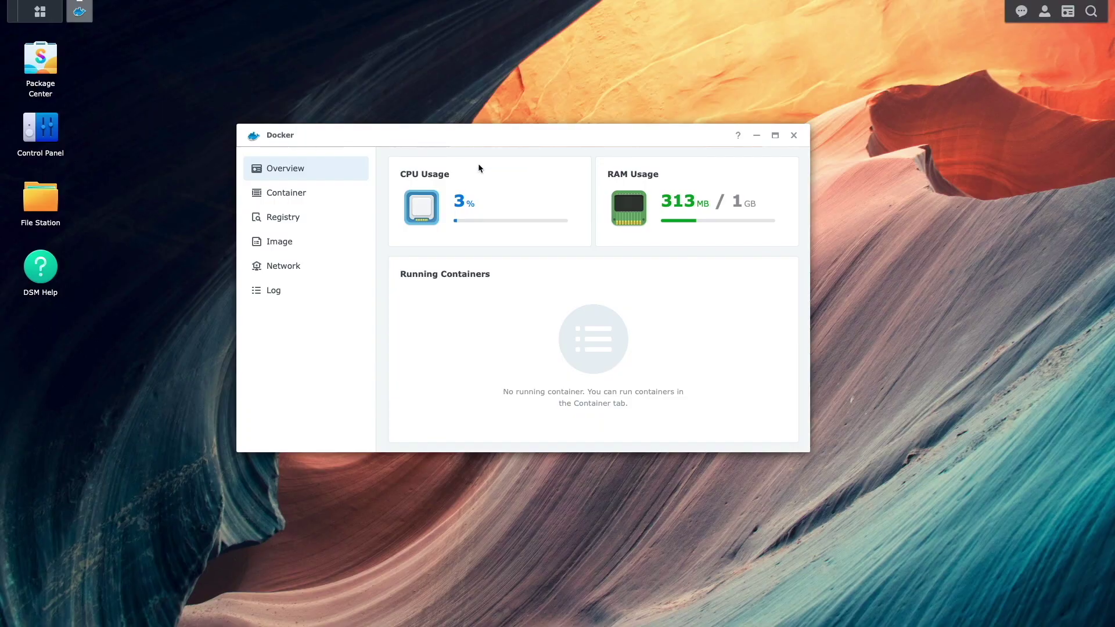
left_click(326, 232)
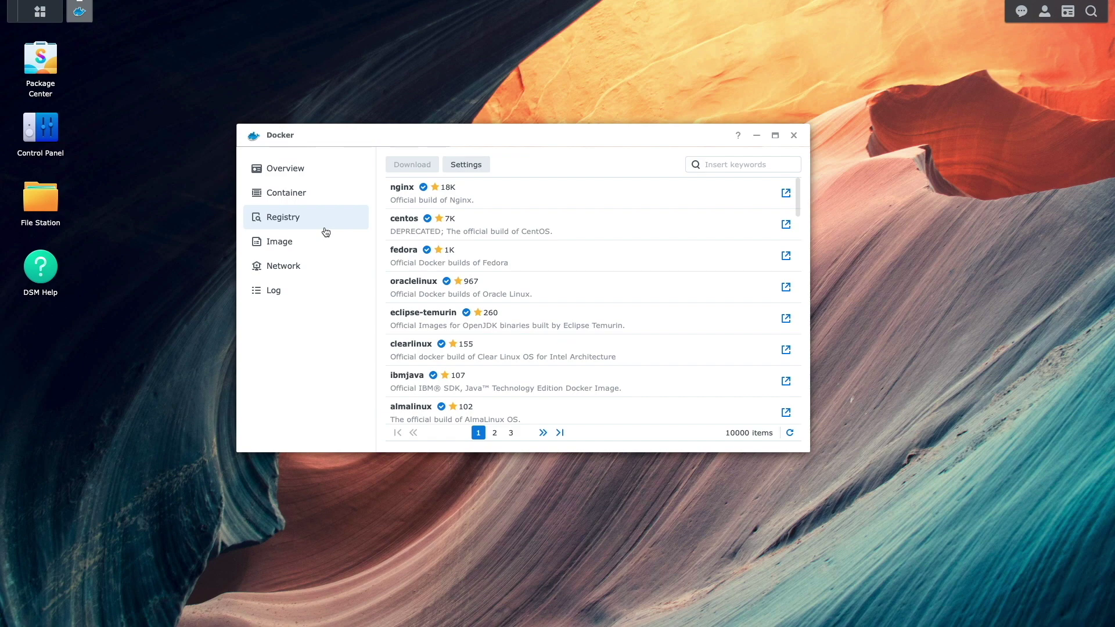
left_click(716, 162)
type("vaultwarden")
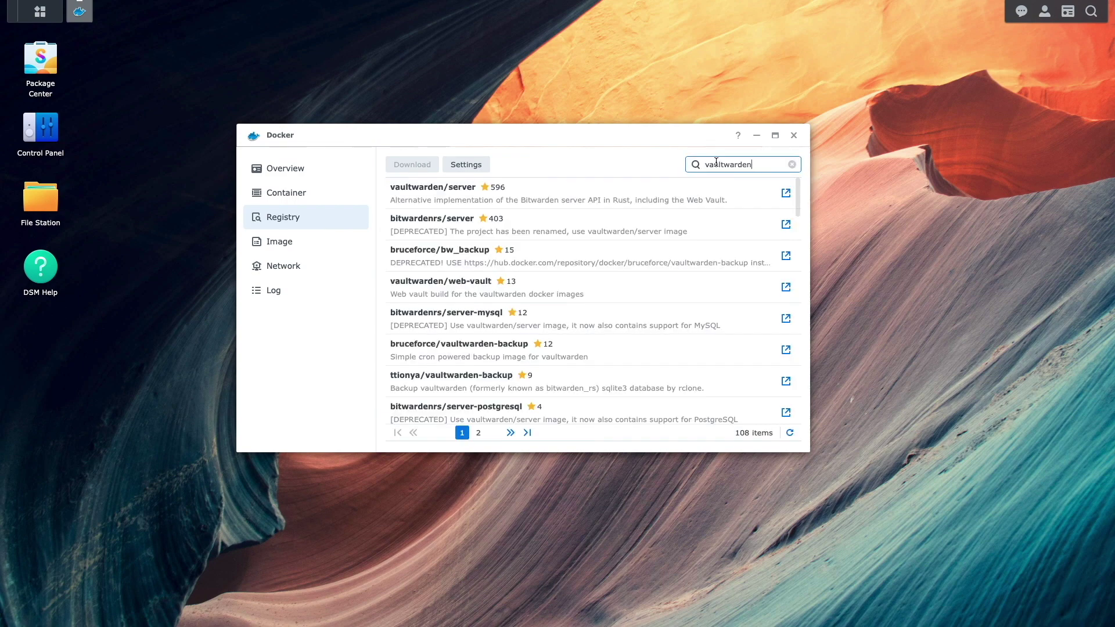
left_click(648, 183)
left_click(436, 163)
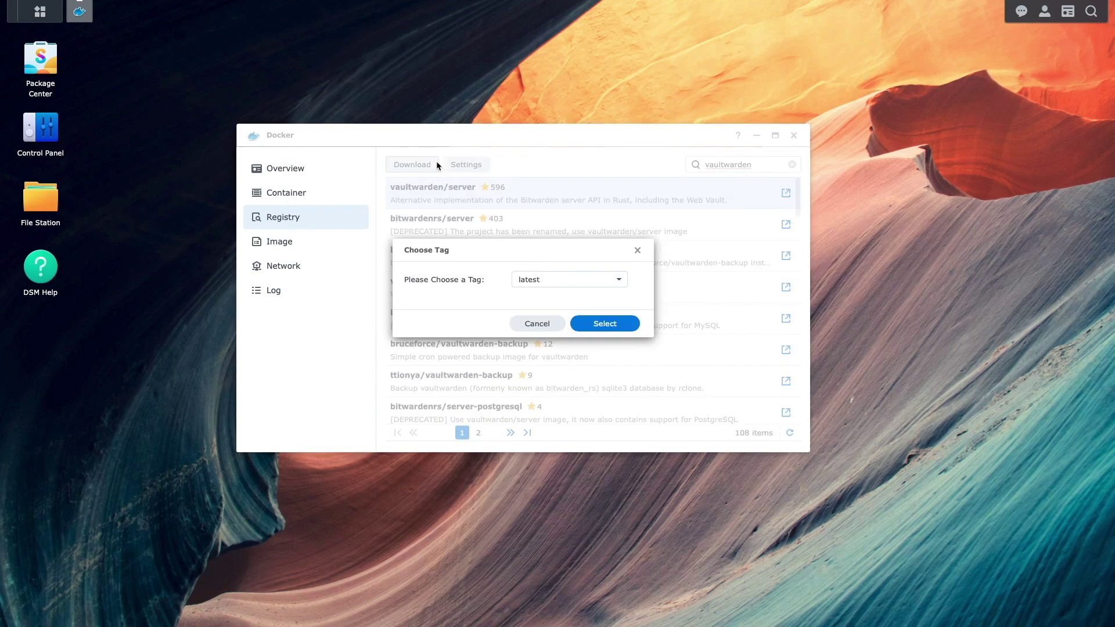
left_click(578, 323)
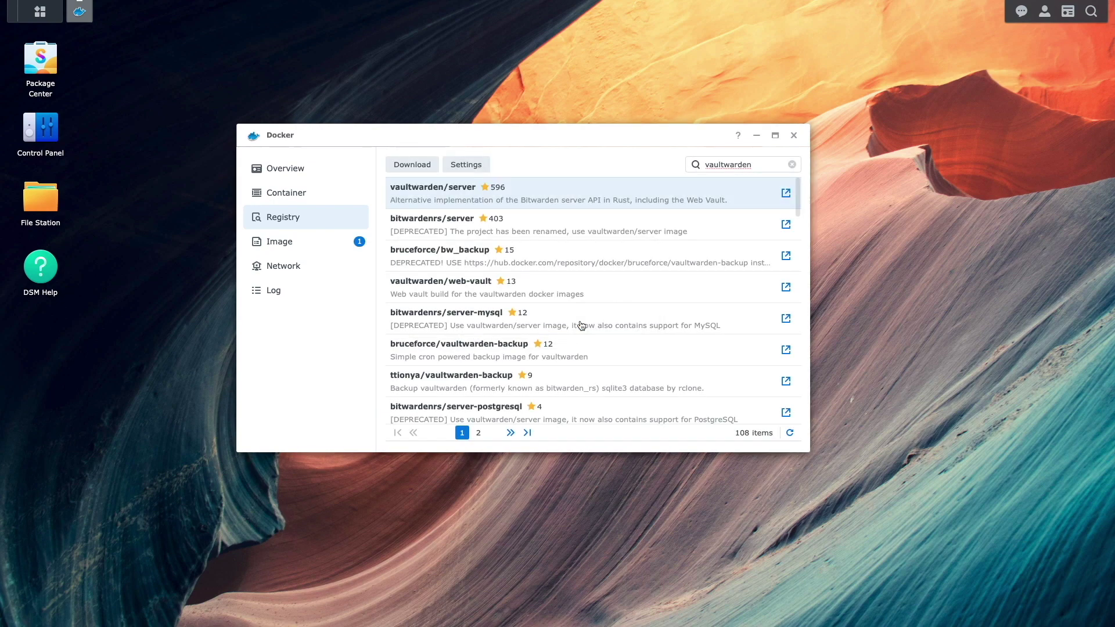
left_click(342, 242)
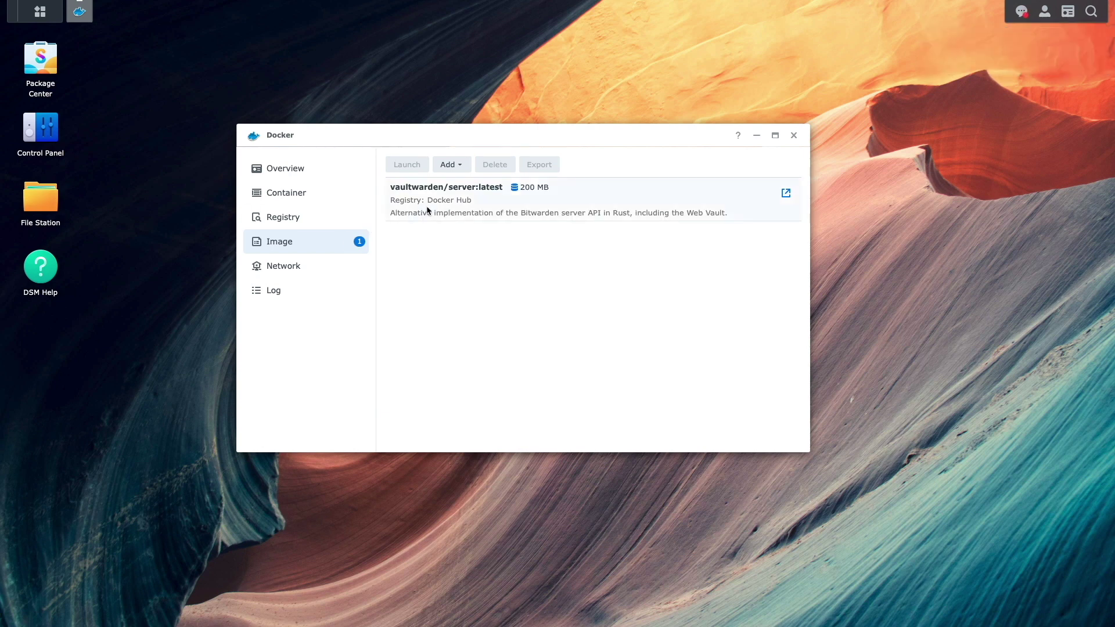
- Create a container from vaultwarden/server:latest named vaultwarden, auto-restart on, automatic local ports
left_click(428, 210)
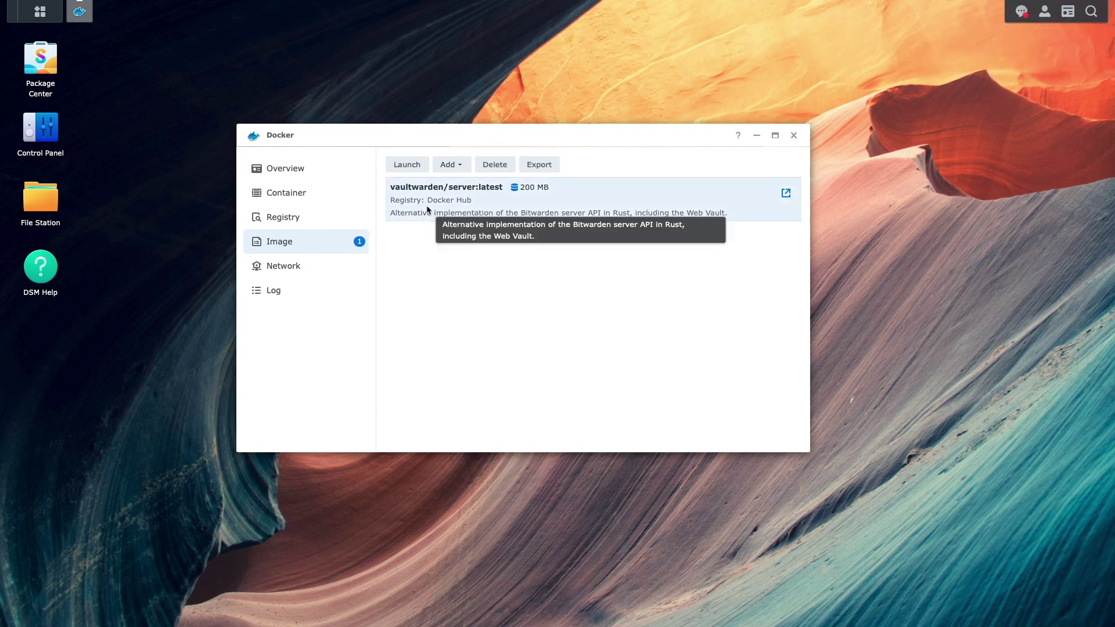
left_click(416, 166)
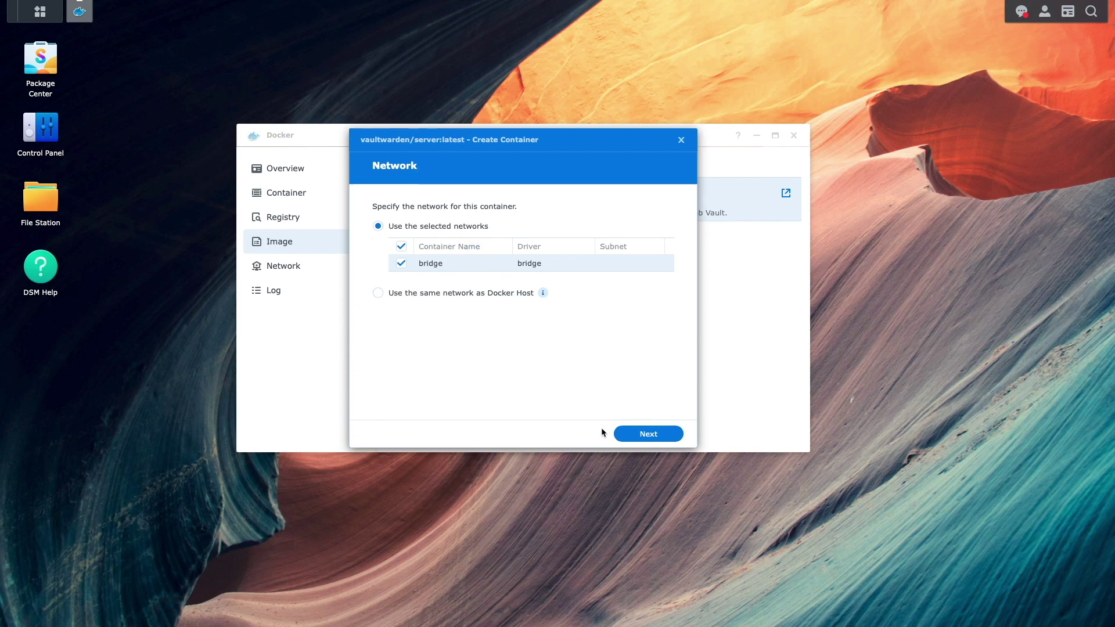
left_click(627, 440)
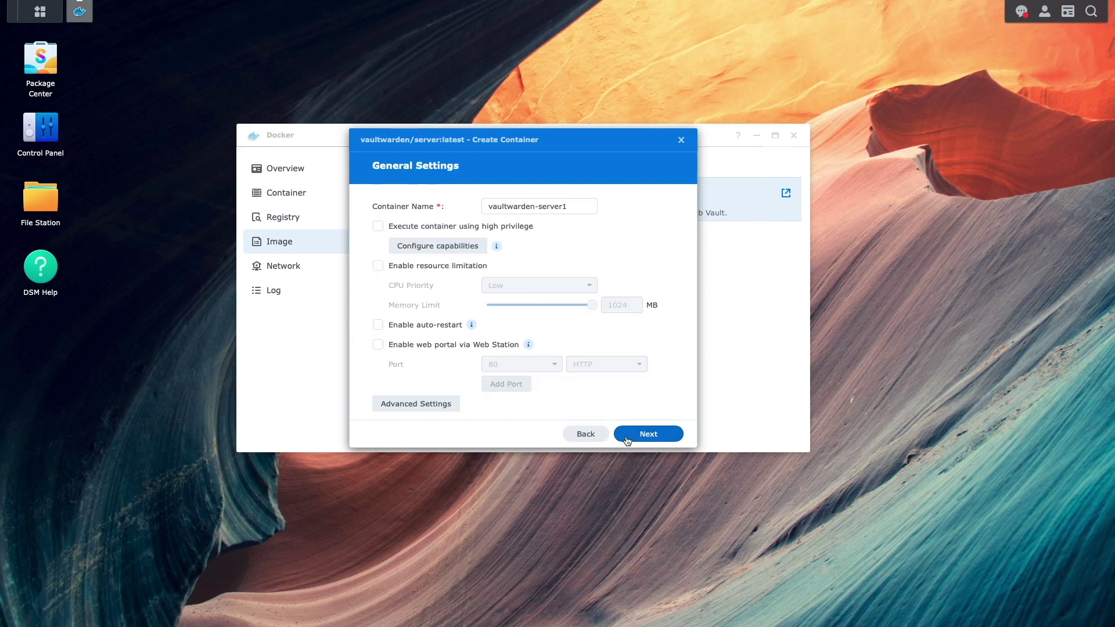
left_click(585, 207)
key("BackSpace")
key("BackSpace")
key("BackSpace")
key("BackSpace")
key("BackSpace")
key("BackSpace")
key("BackSpace")
key("BackSpace")
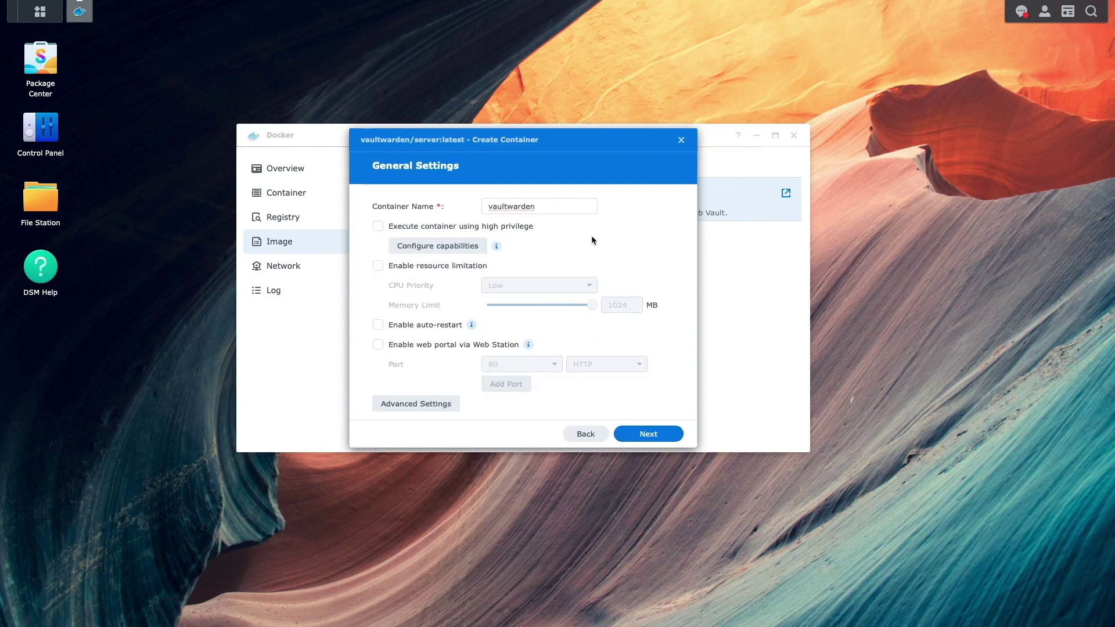
left_click(378, 324)
left_click(626, 437)
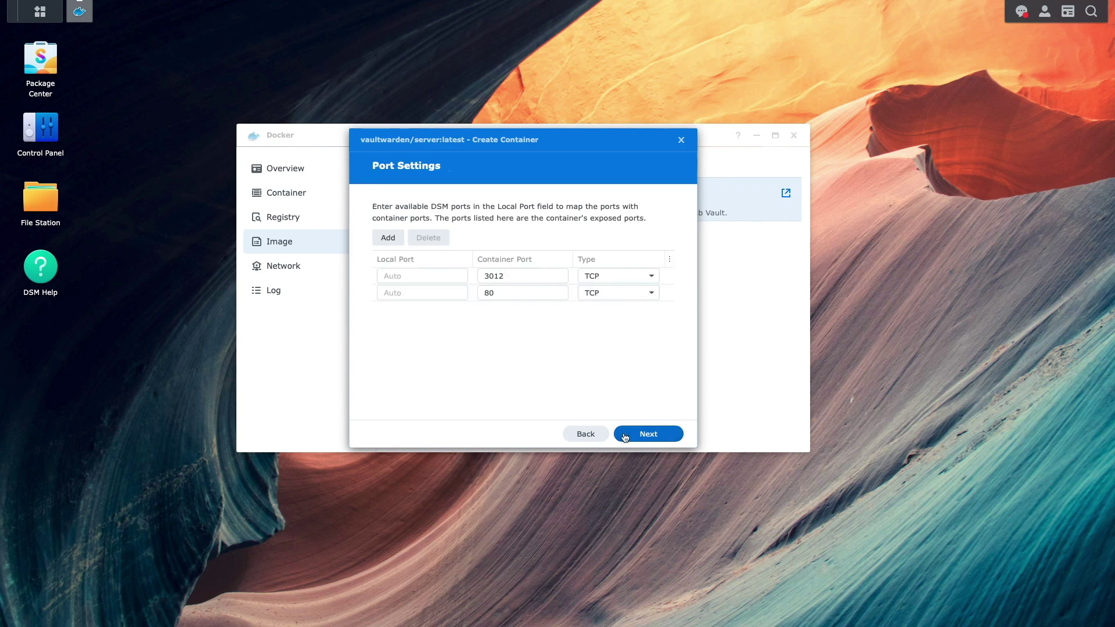
left_click(625, 438)
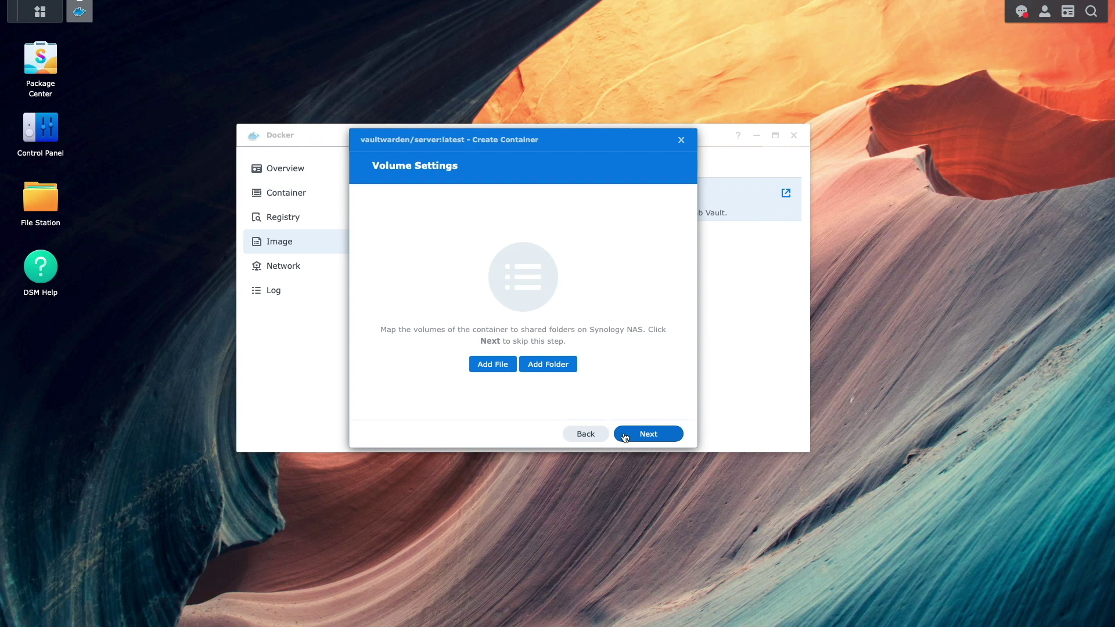
- Create a vaultwarden folder inside the docker shared folder in File Station
left_click(58, 200)
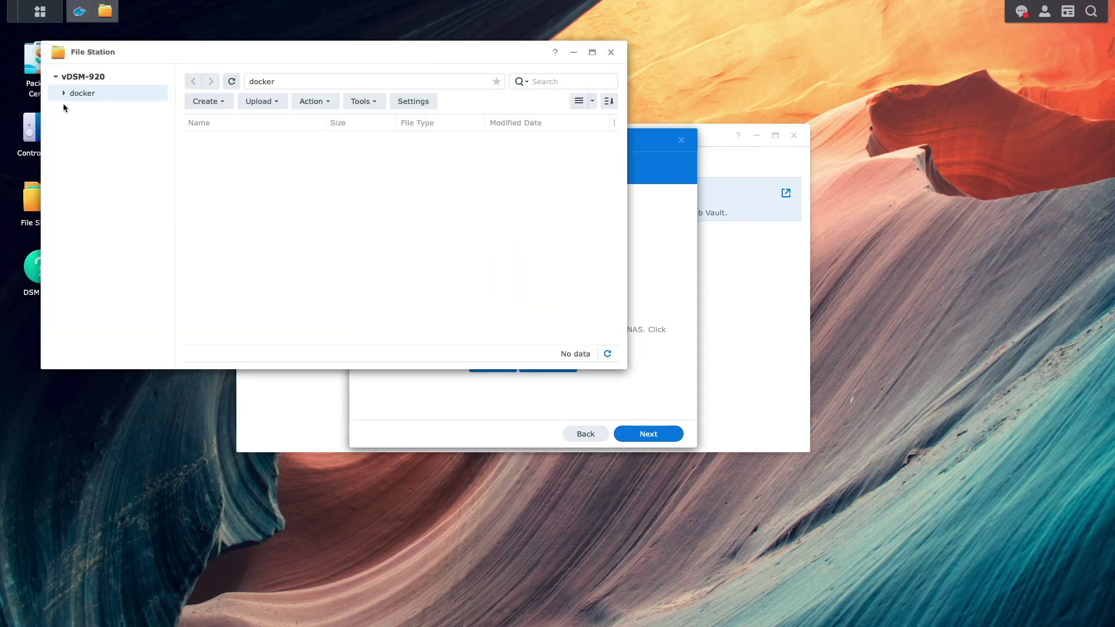
left_click(194, 101)
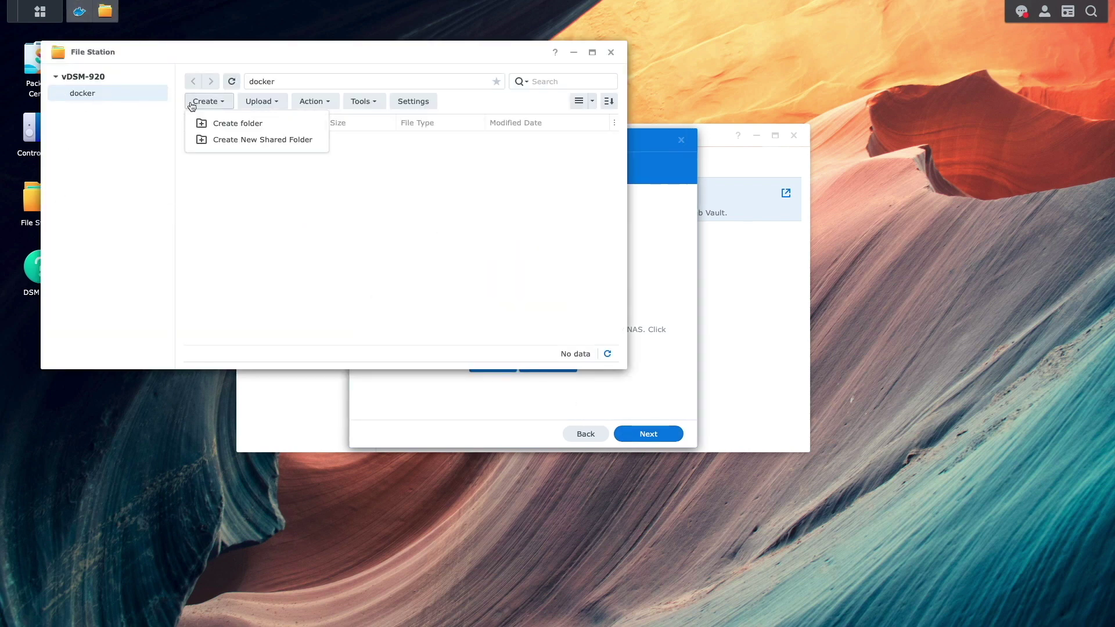
left_click(203, 119)
type("vaultwarden")
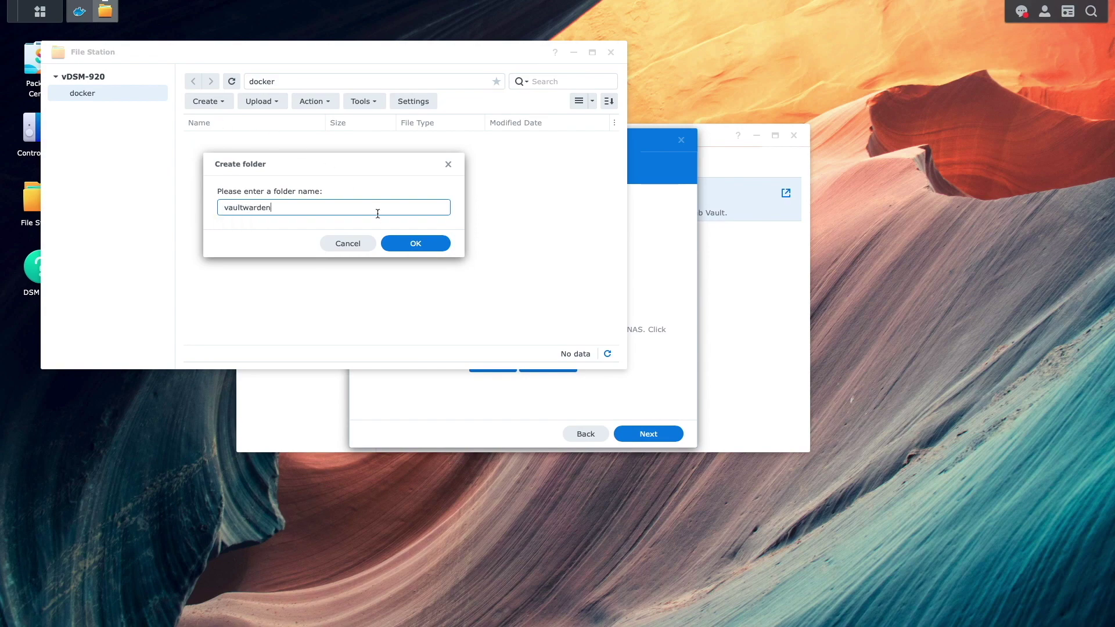
left_click(395, 245)
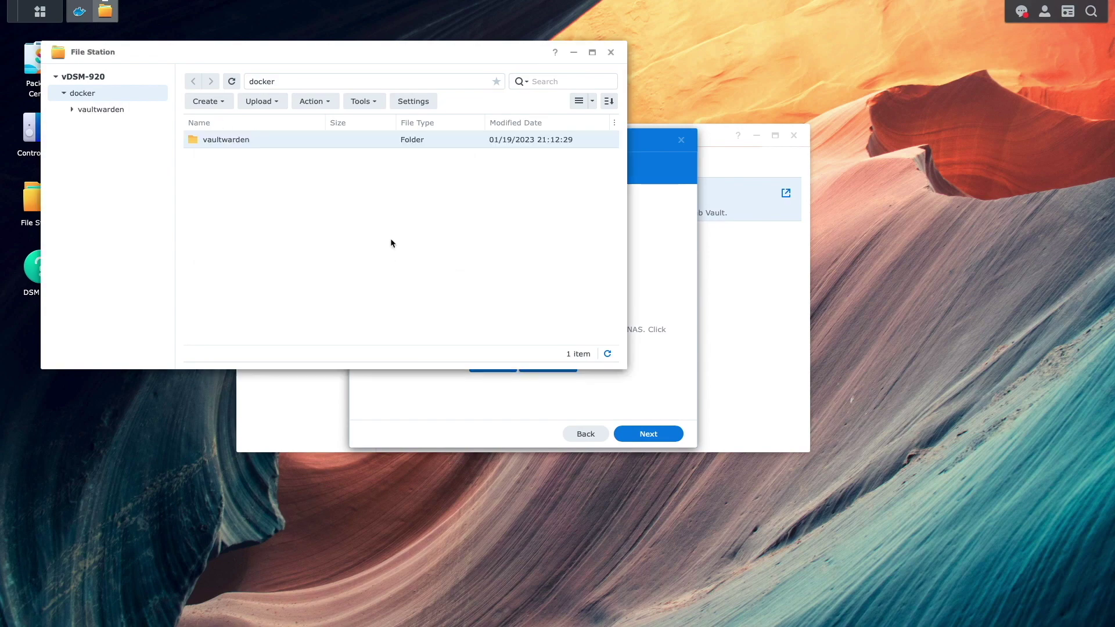
left_click(610, 53)
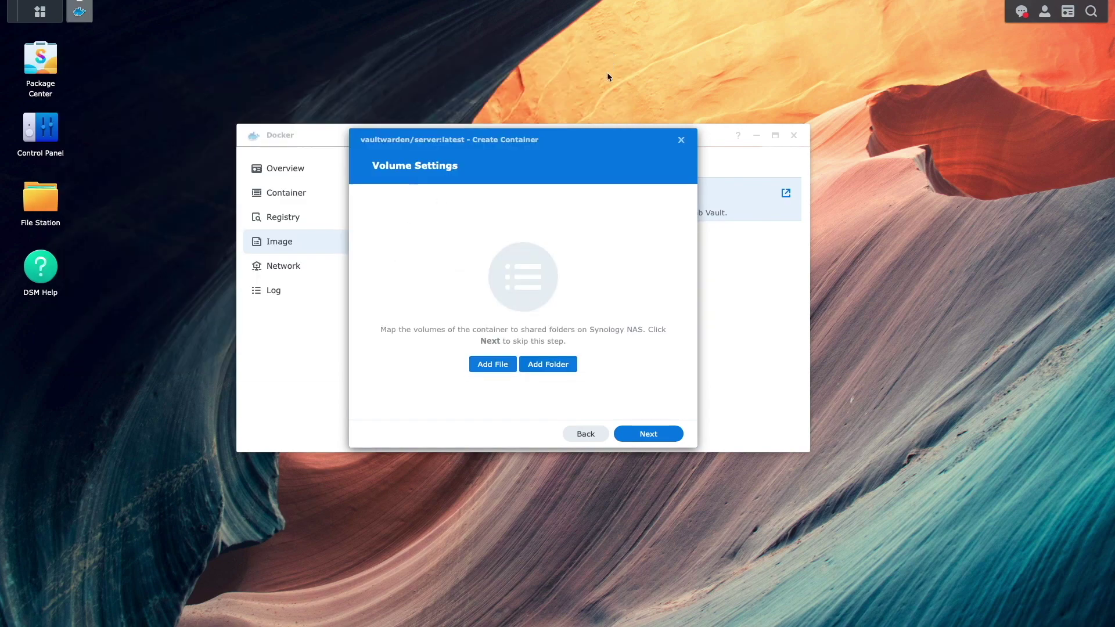
- Map the docker/vaultwarden folder into the container at mount path /data
left_click(569, 362)
left_click(452, 252)
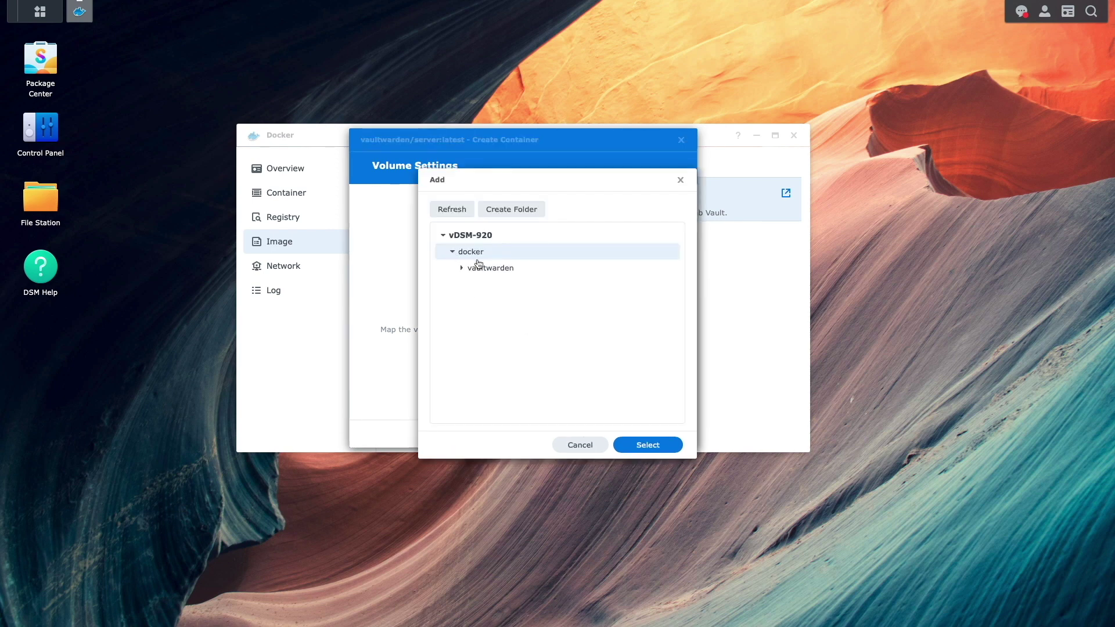
left_click(482, 269)
left_click(627, 446)
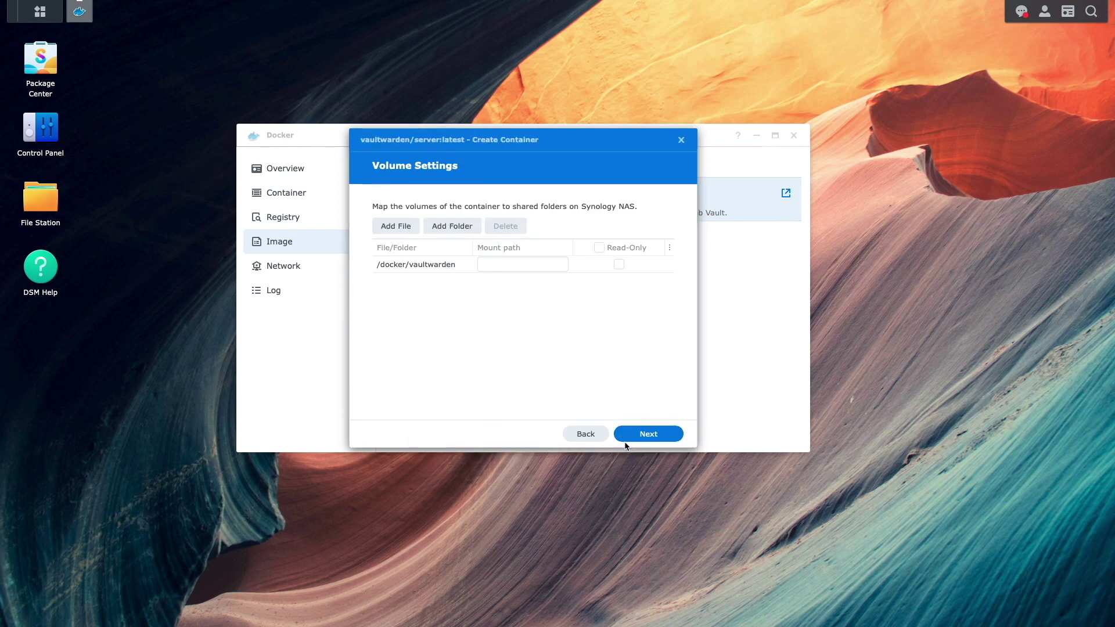
left_click(522, 265)
type("/data")
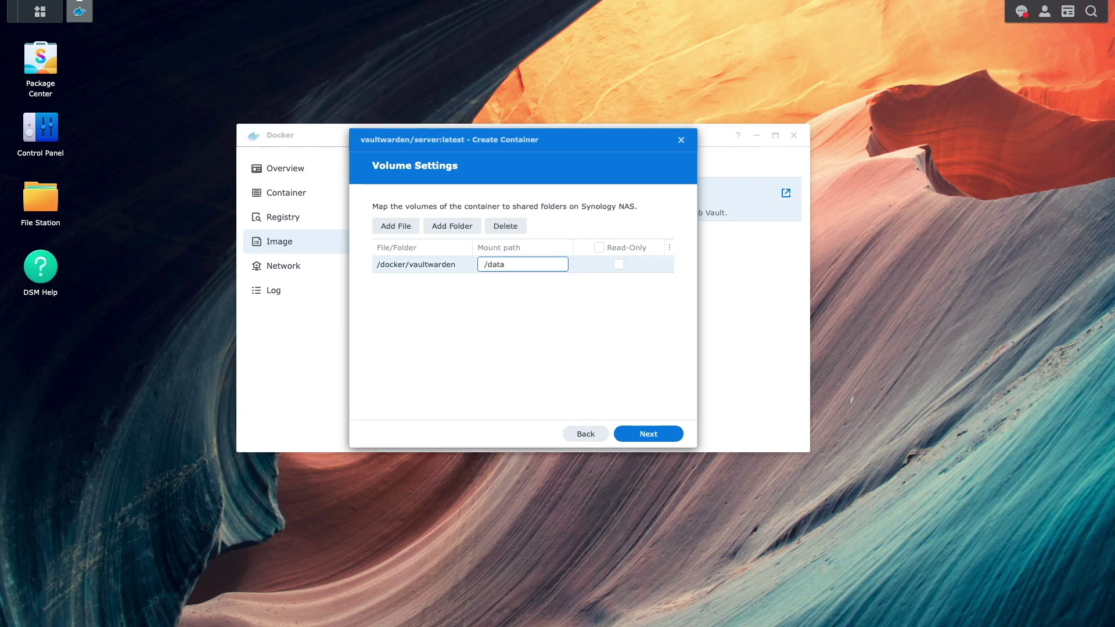
- Finish the vaultwarden container, check its Details showing port 49154 mapped to 80, and close Docker
left_click(635, 436)
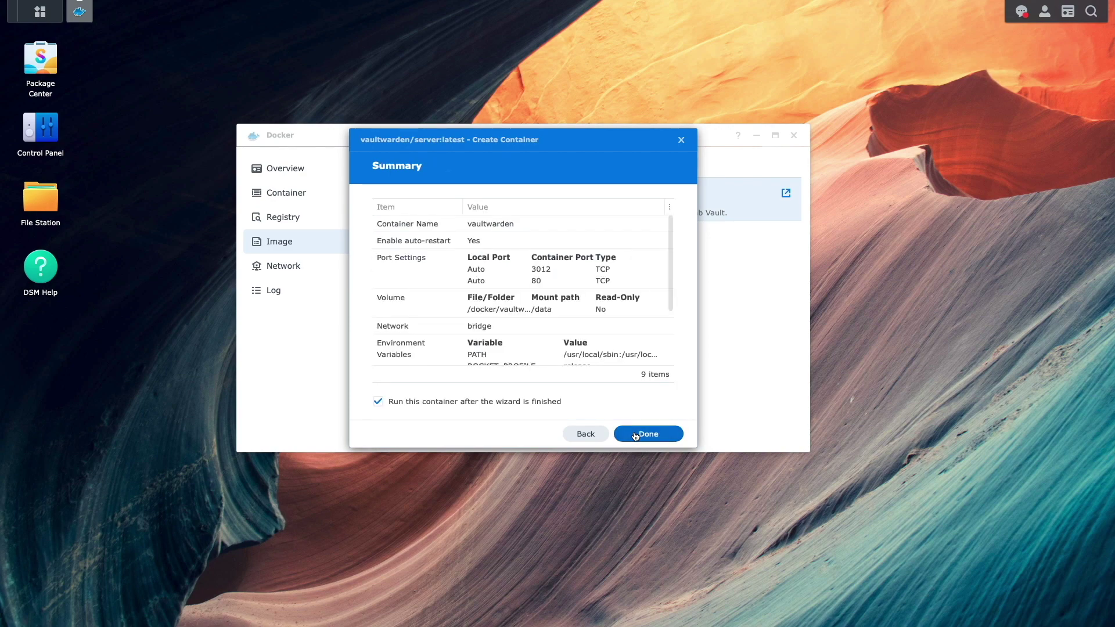
left_click(635, 436)
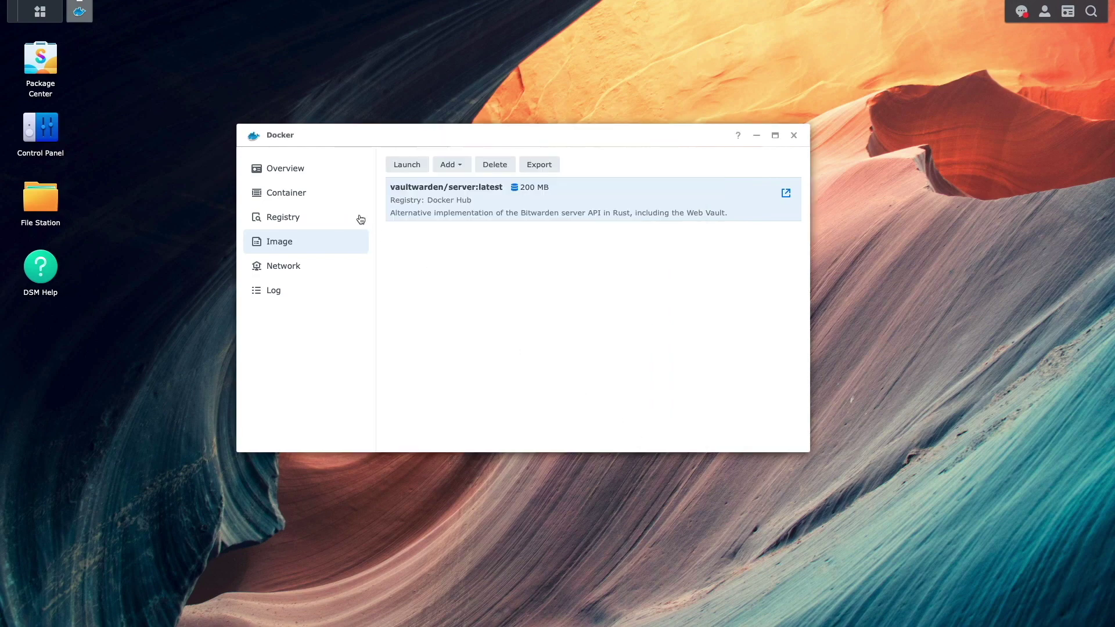
left_click(334, 196)
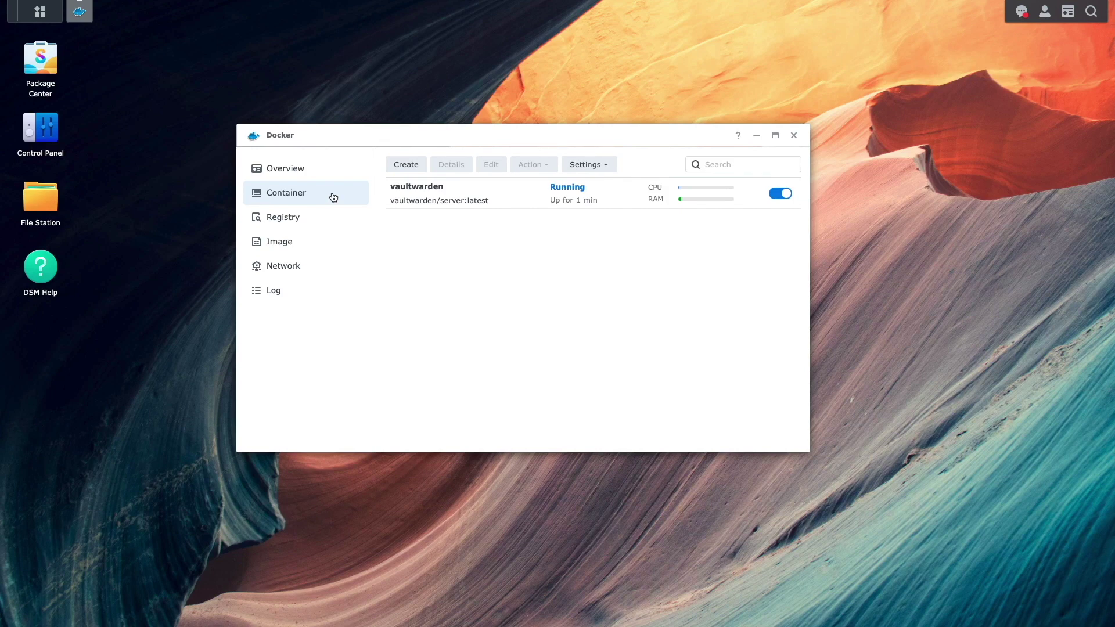
left_click(442, 170)
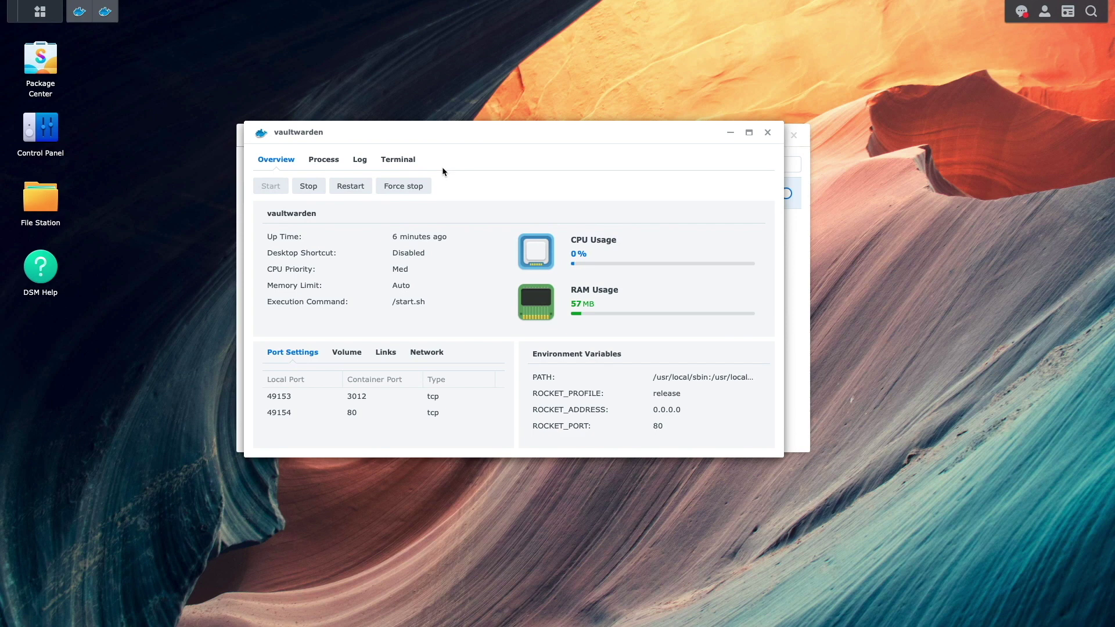
left_click(766, 133)
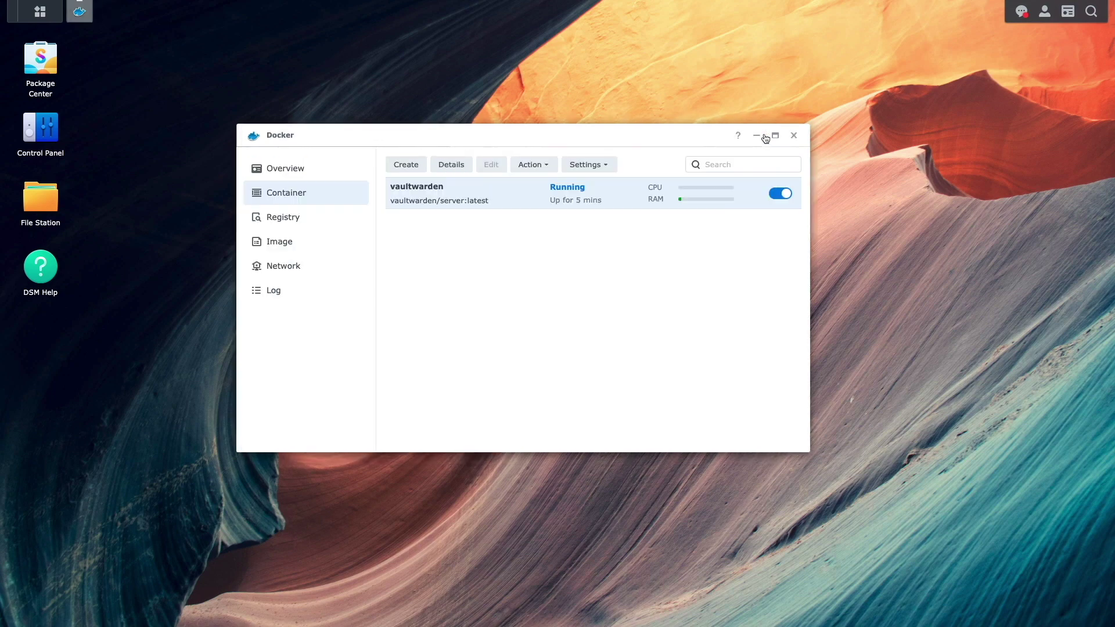
left_click(794, 136)
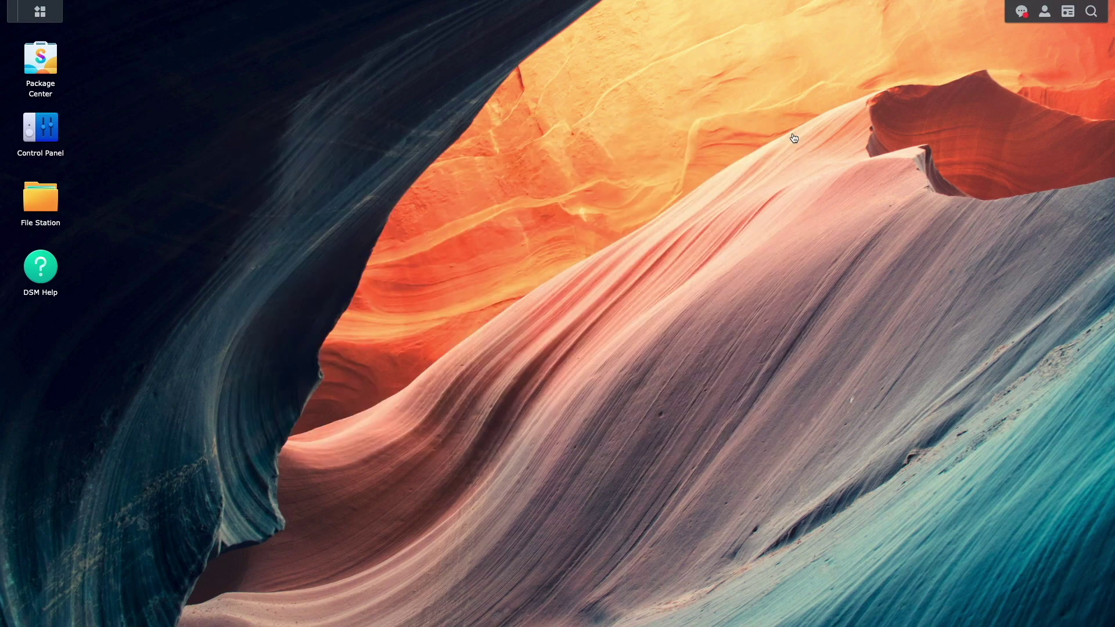
- Start a new reverse proxy rule named daloha-vaultwarden in Login Portal's Advanced settings
left_click(55, 142)
left_click(345, 382)
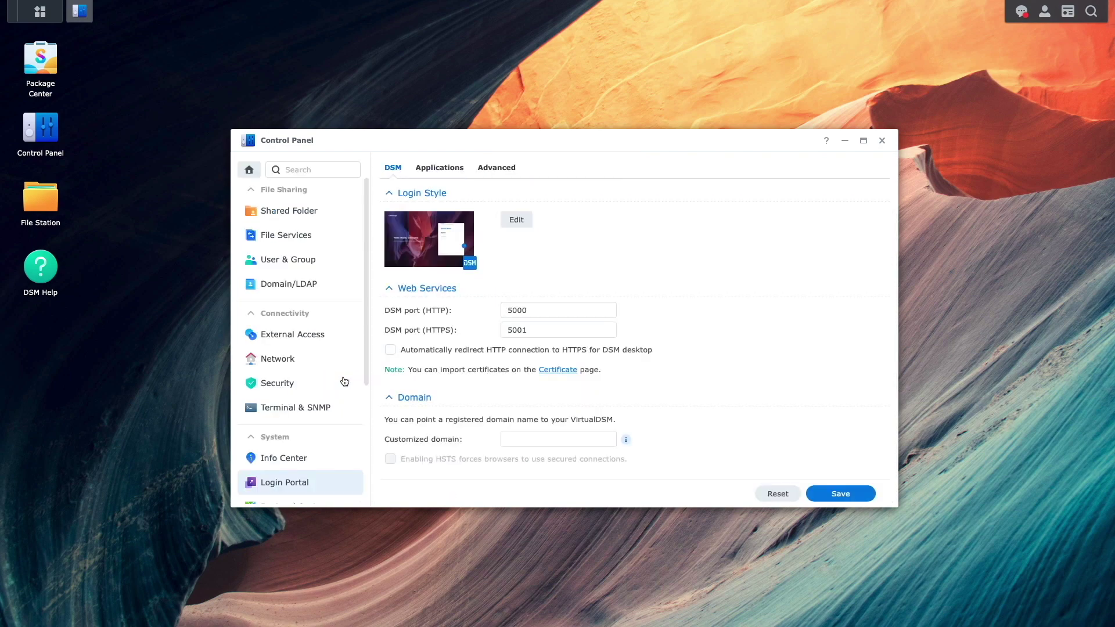
left_click(514, 167)
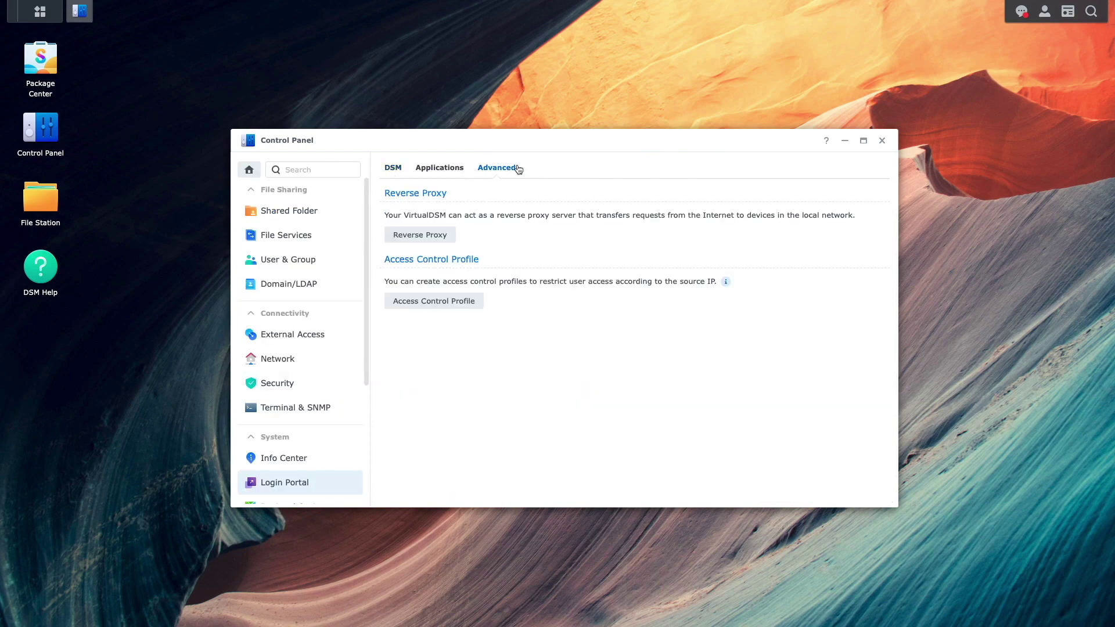
left_click(452, 234)
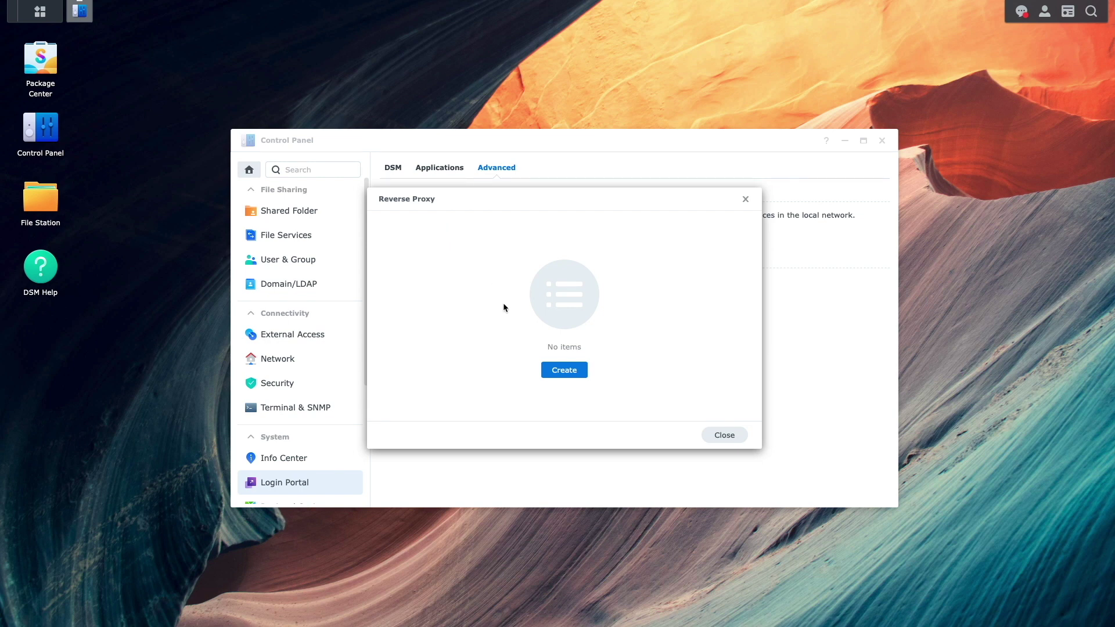
left_click(547, 372)
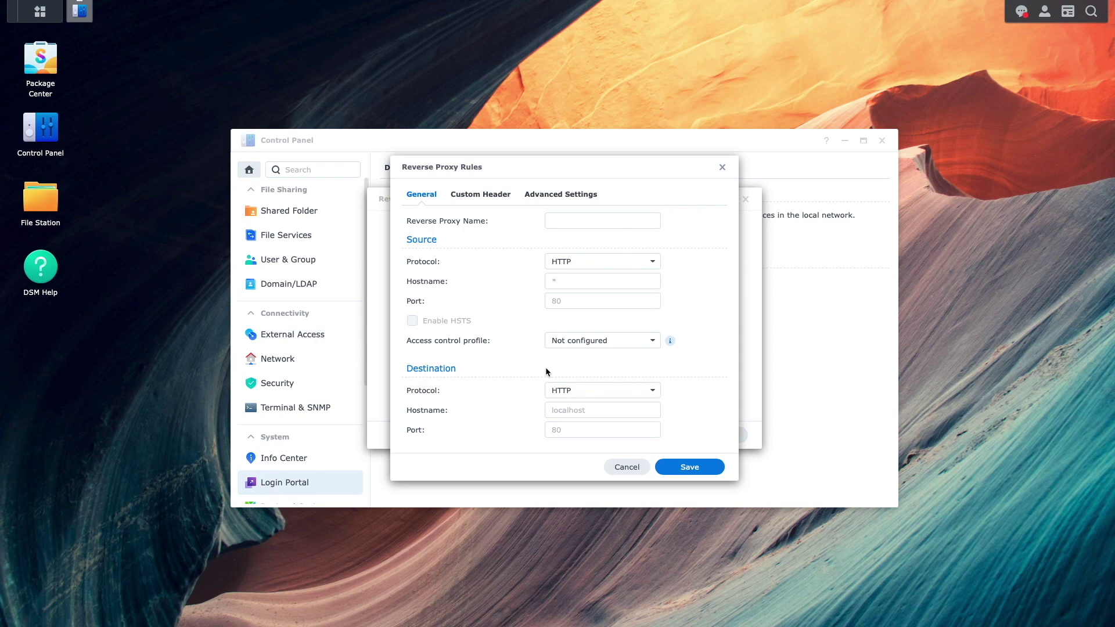
left_click(555, 222)
type("daloha-vaultwarden")
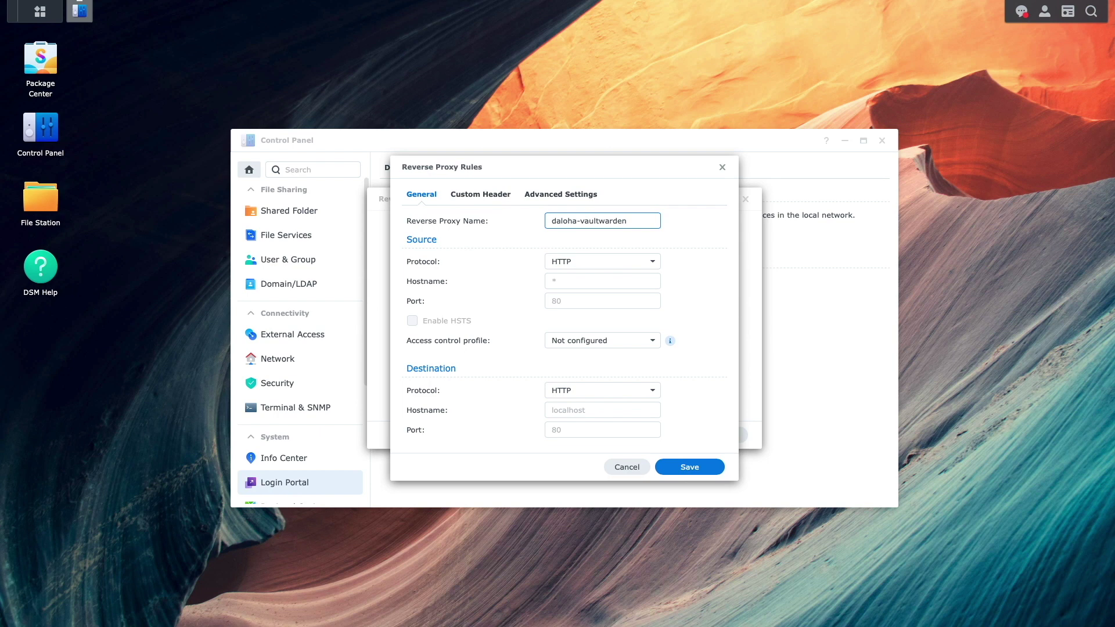
- Set the rule's source to HTTPS, hostname daloha-vaultwarden.synology.me, port 443
left_click(650, 262)
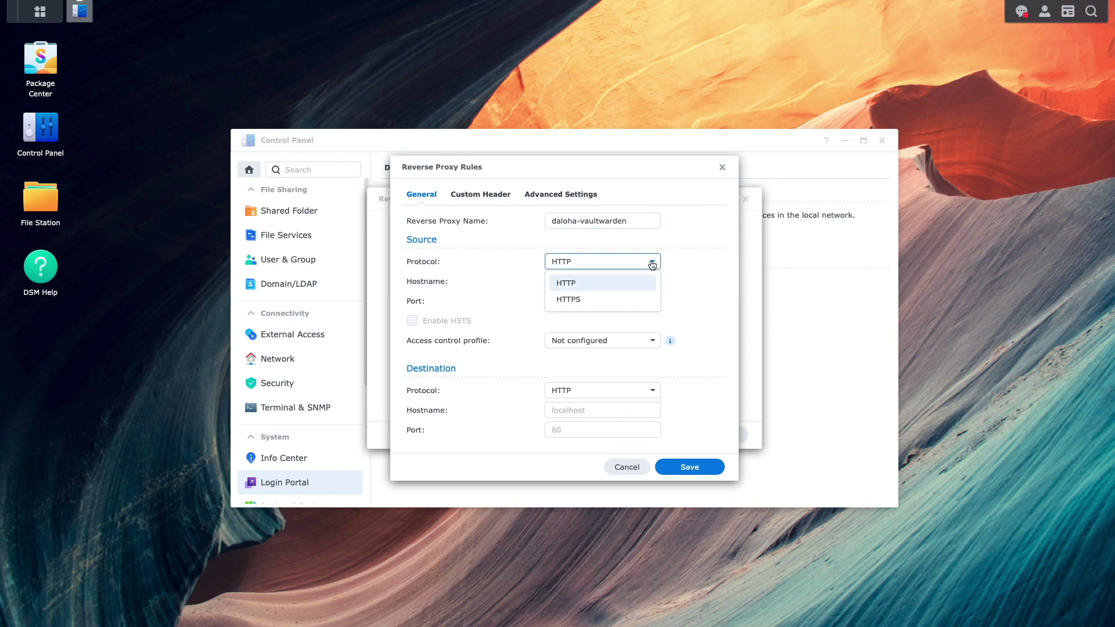
left_click(636, 300)
left_click(621, 282)
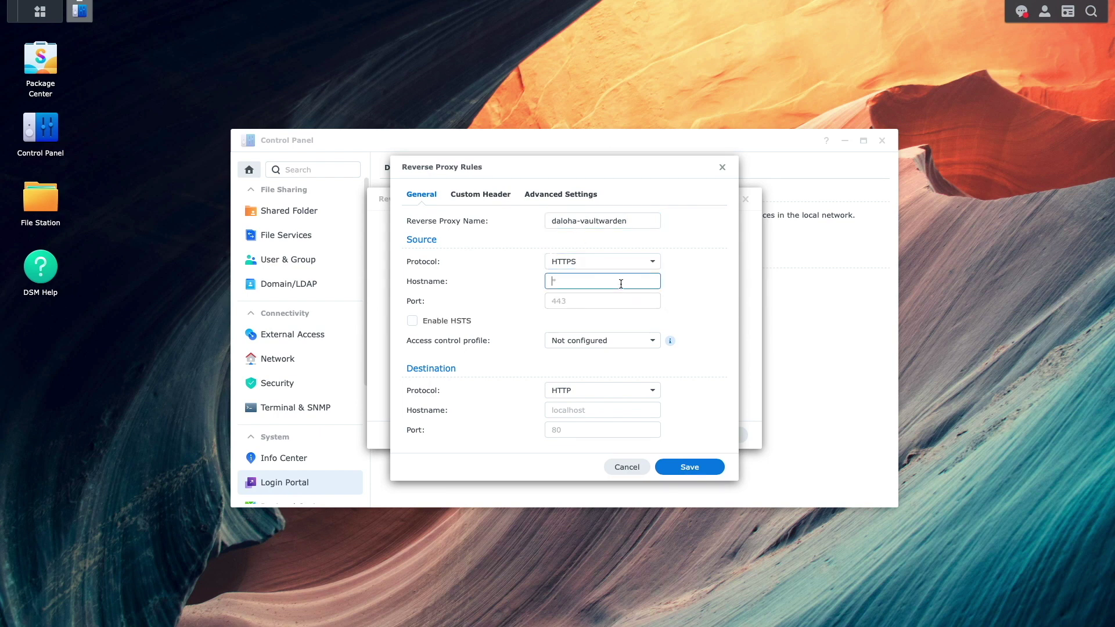
type("daloha-vaultwarden.synolog")
type("y.me")
left_click(581, 301)
type("443")
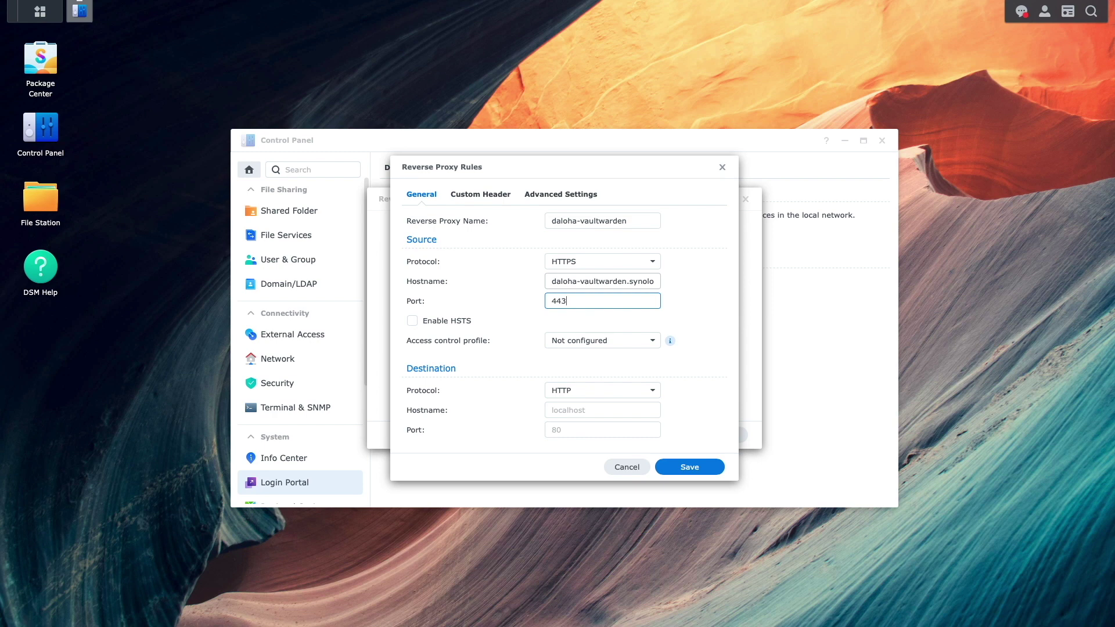
- Point the destination to HTTP localhost port 49154 and save the rule
left_click(631, 410)
type("l")
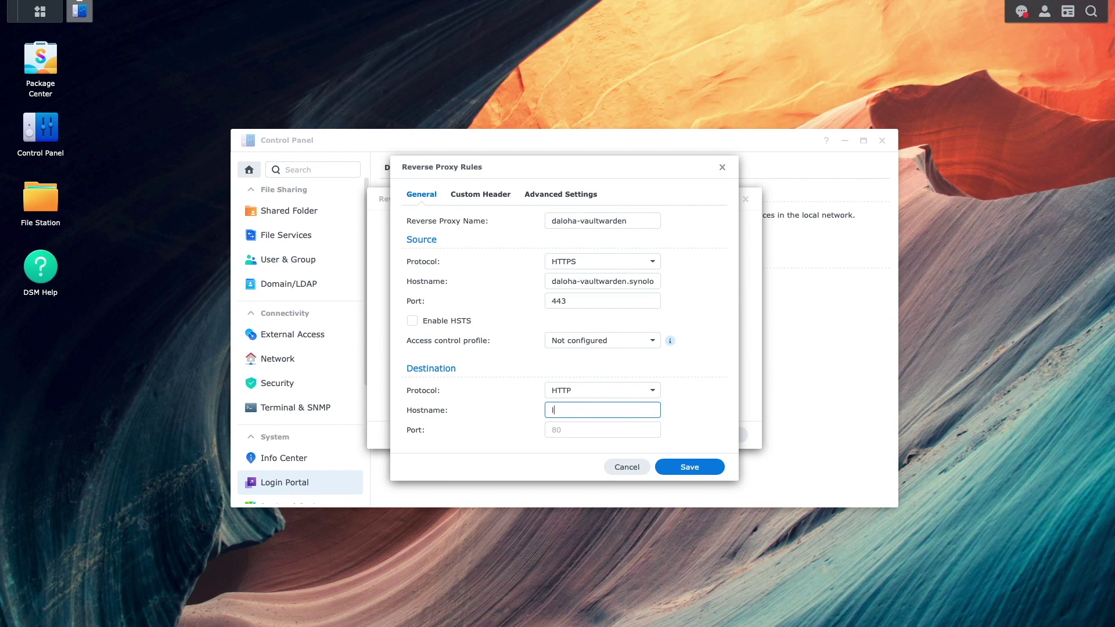
type("ocalhost")
left_click(602, 430)
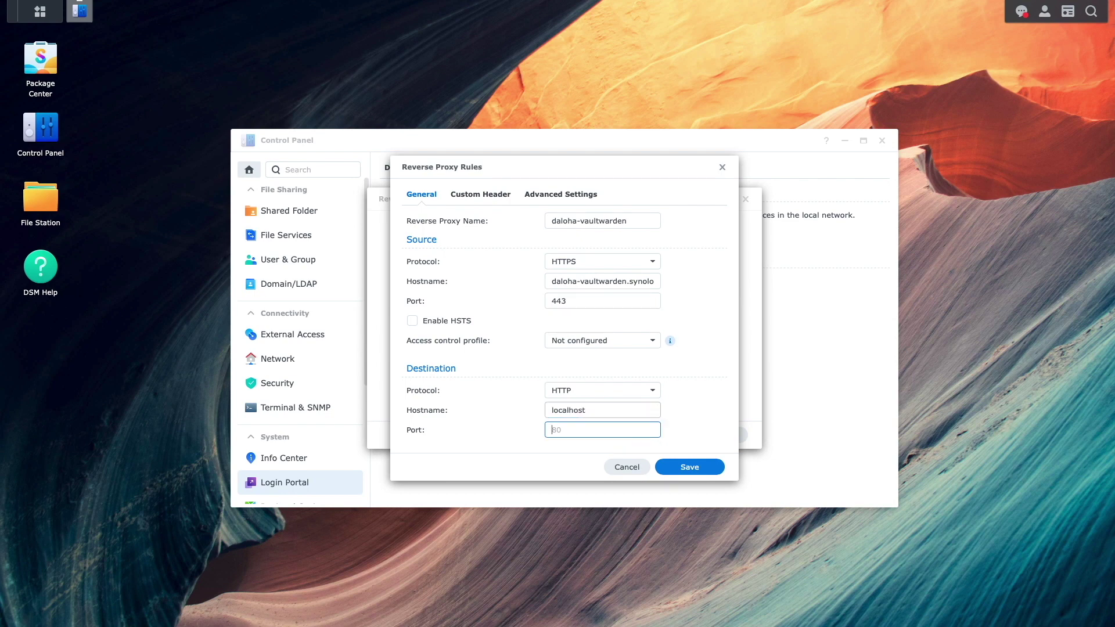
type("49154")
left_click(666, 466)
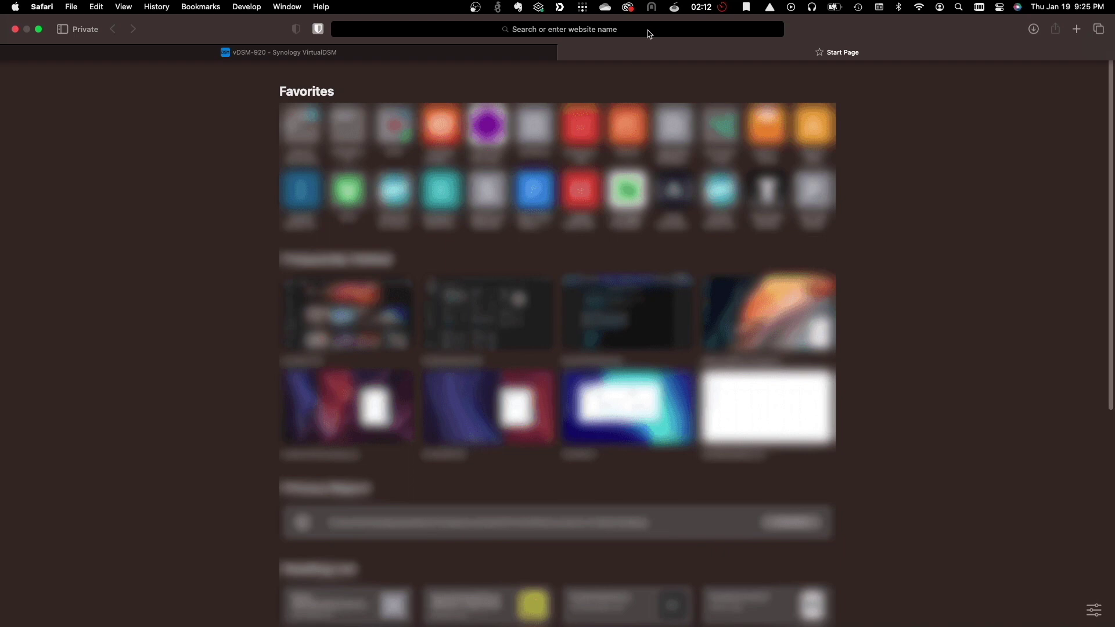
left_click(650, 30)
type("https://daloha-vaultwarden.synology.me/")
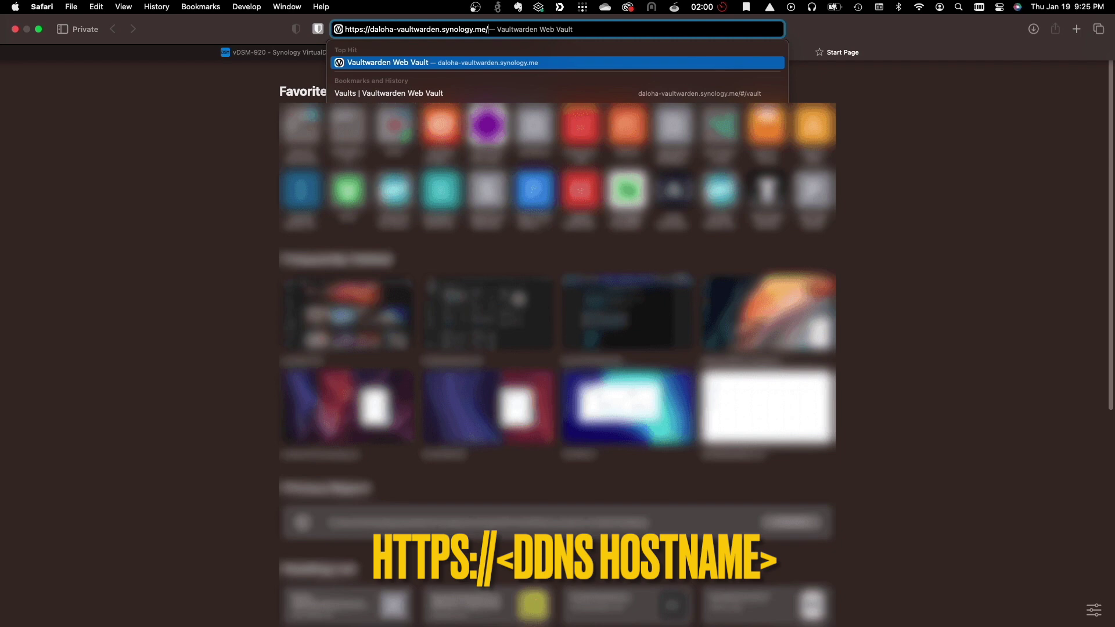
key("Return")
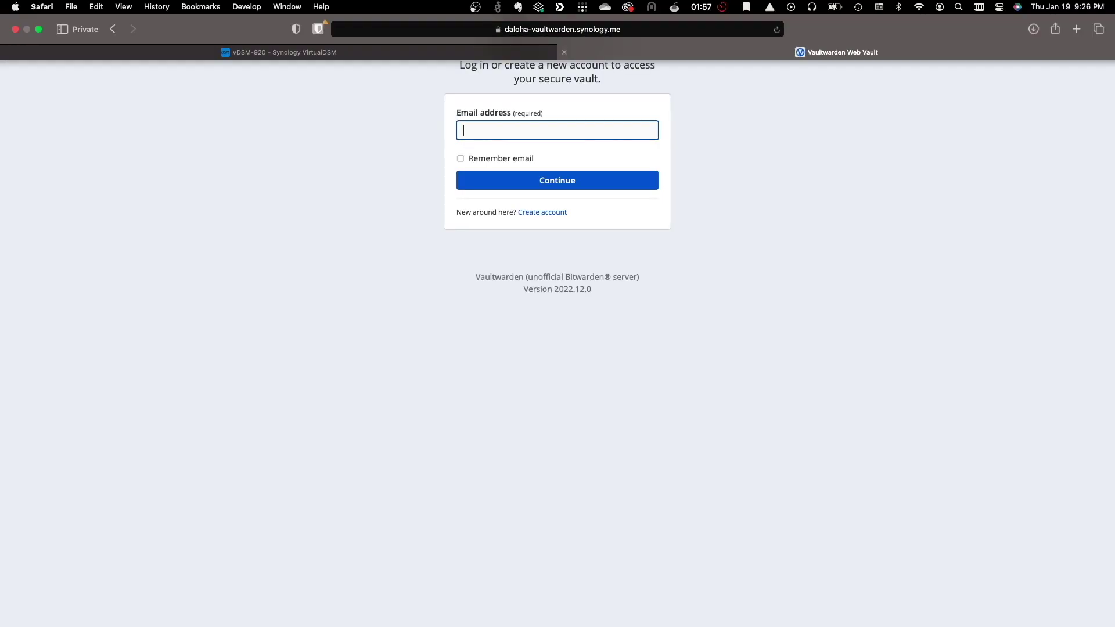
- Create a Vaultwarden account with the user's e-mail, name and a master password entered twice
left_click(542, 212)
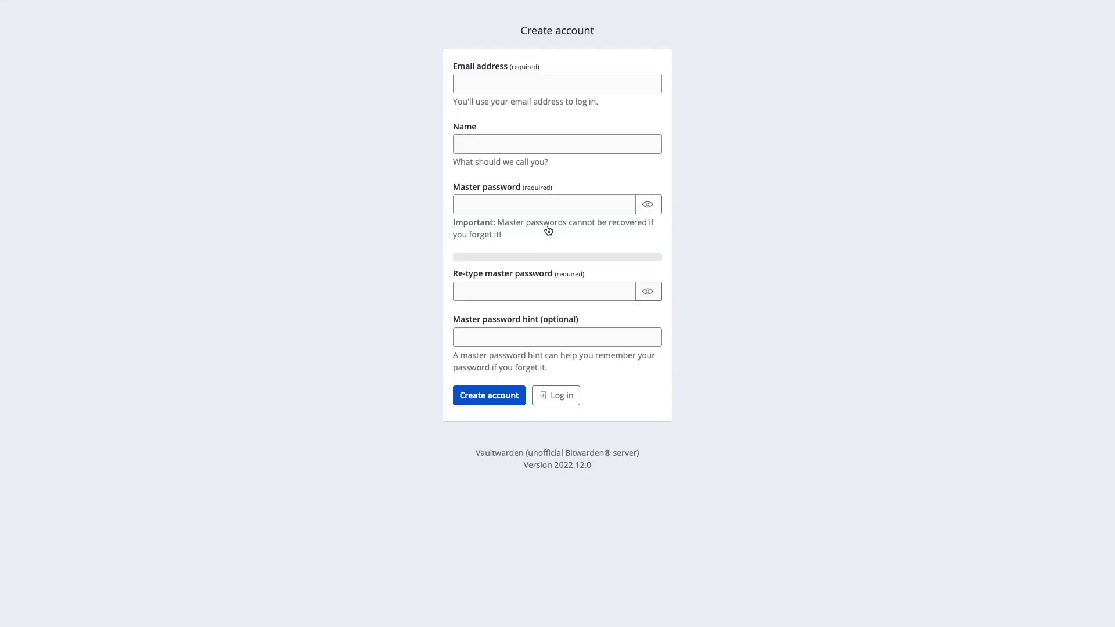
left_click(478, 81)
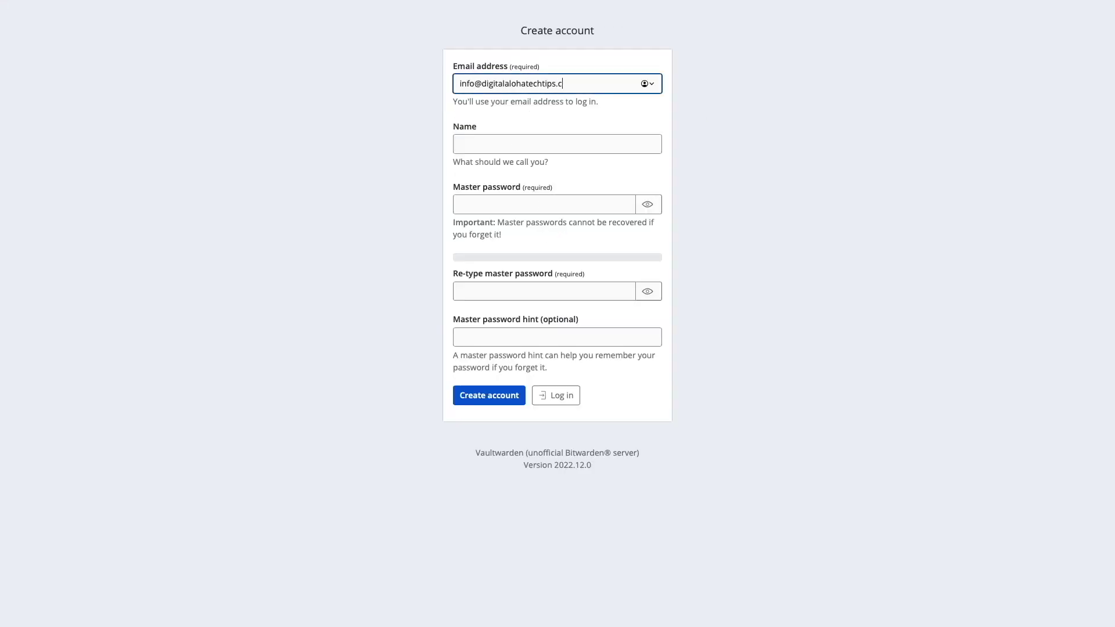
key("Tab")
type("Ferd")
key("Tab")
type("••••••••••••••••")
key("Tab")
type("••••••••••••••••")
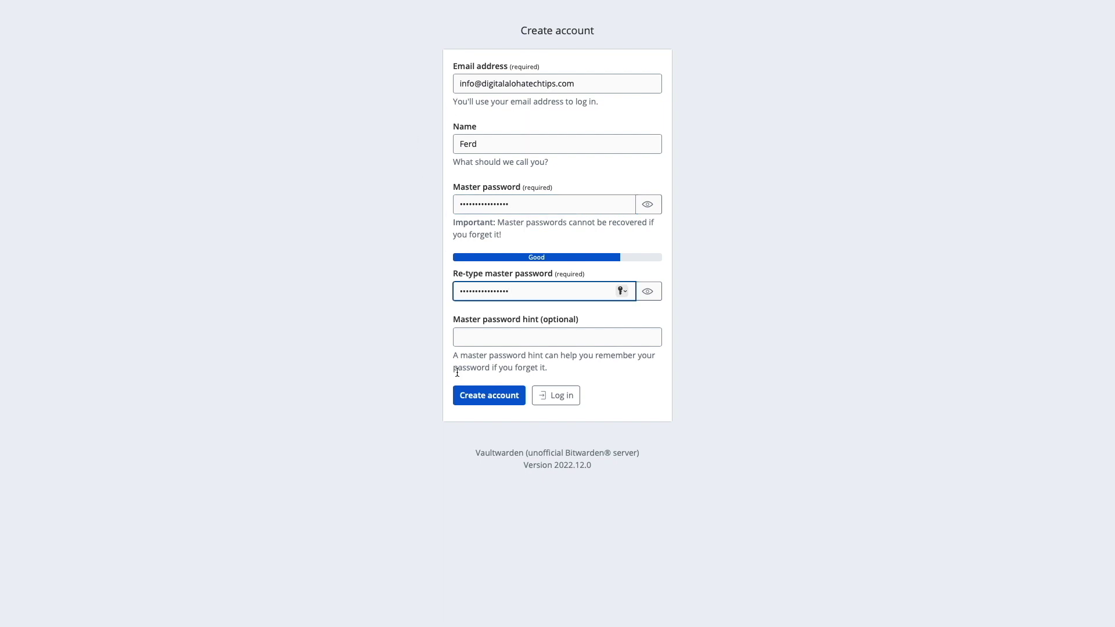
left_click(458, 394)
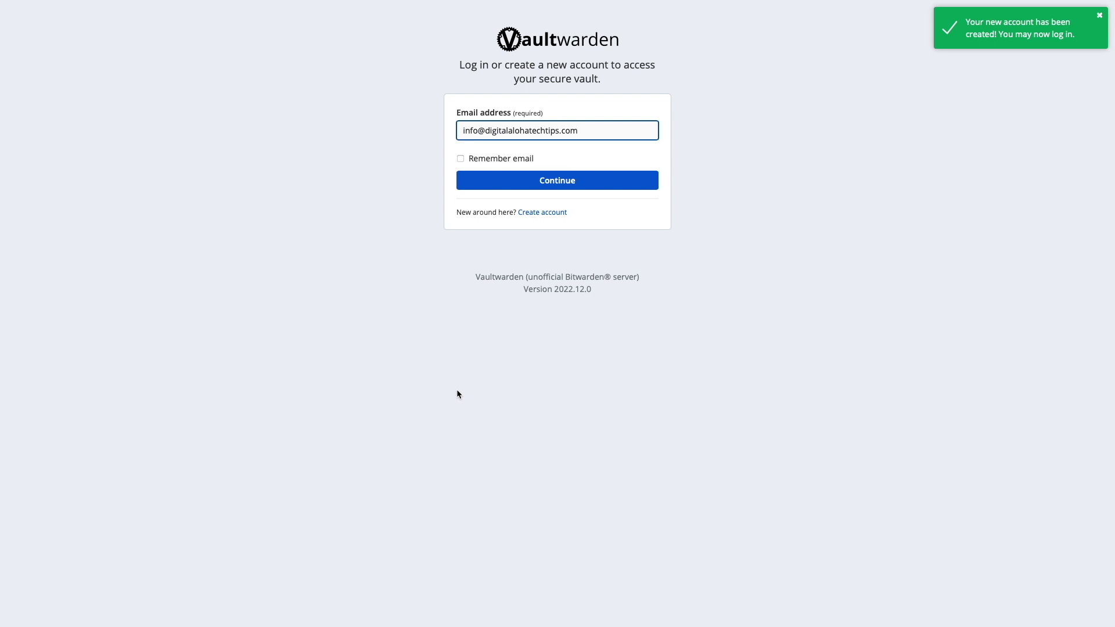
- Log in to the new vault with the master password
left_click(614, 182)
type("••••••••••")
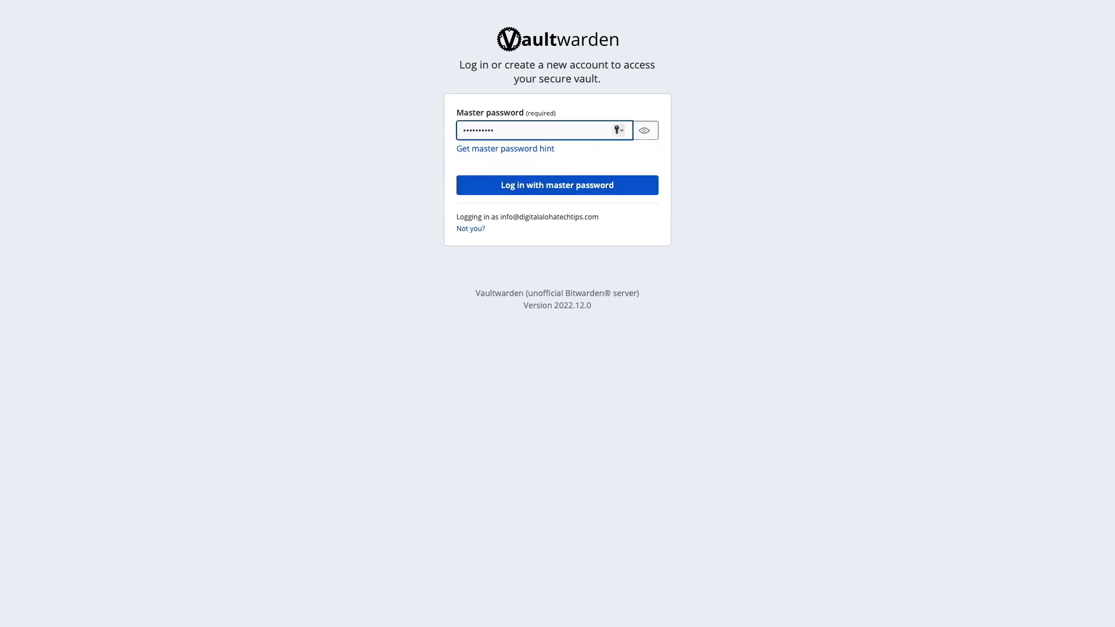
type("•••••••")
key("Return")
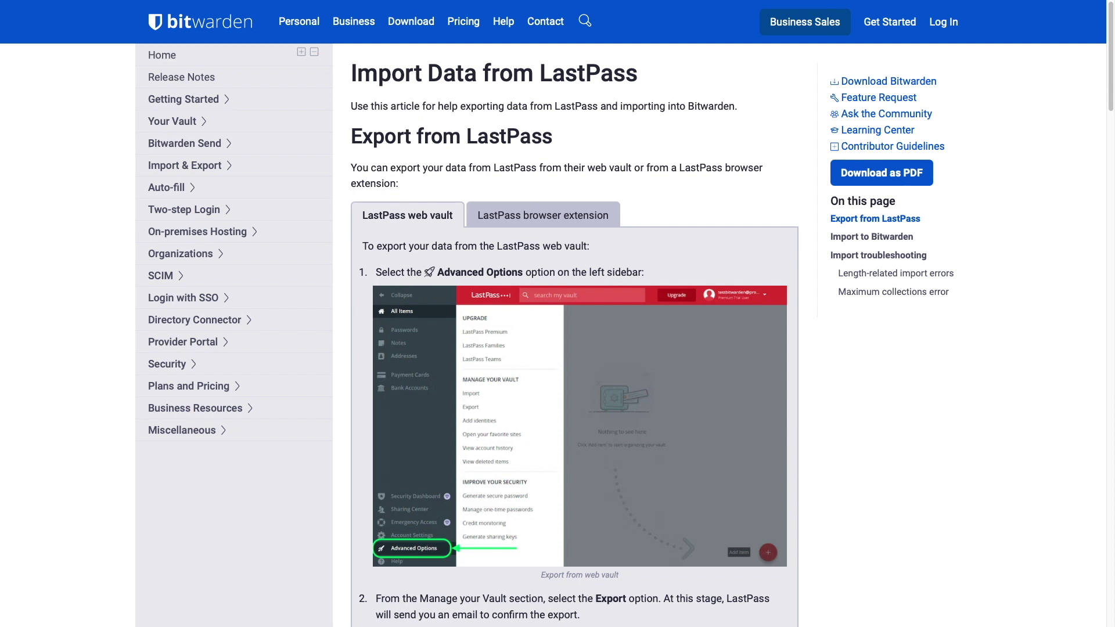
- Scroll the Import Data from LastPass article to its export steps, then return to the vault
scroll(574, 337, "down", 3)
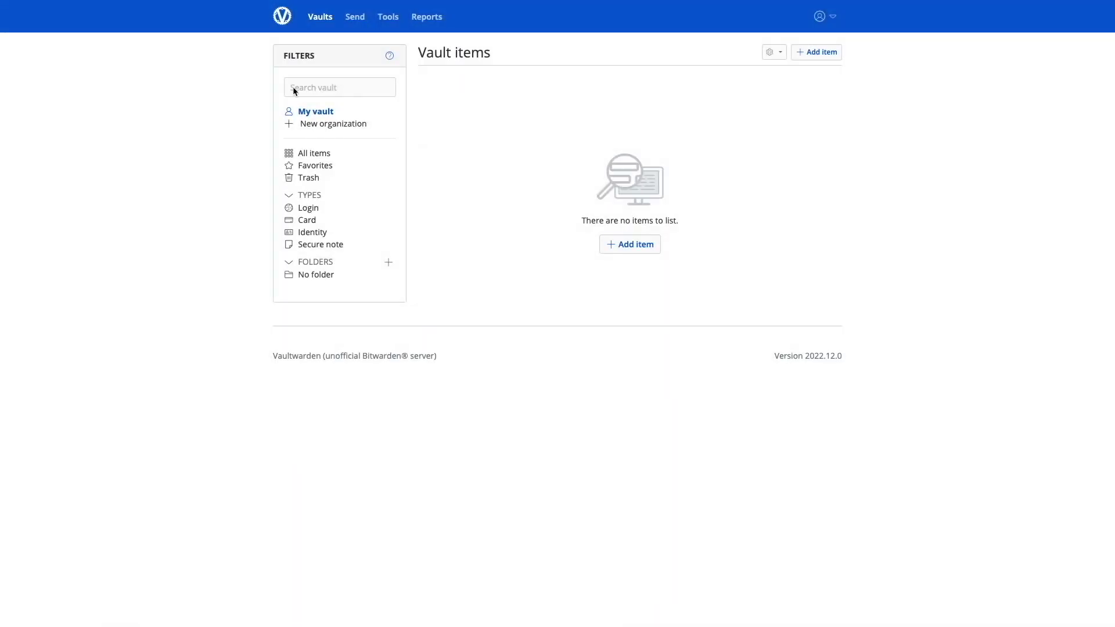
left_click(294, 91)
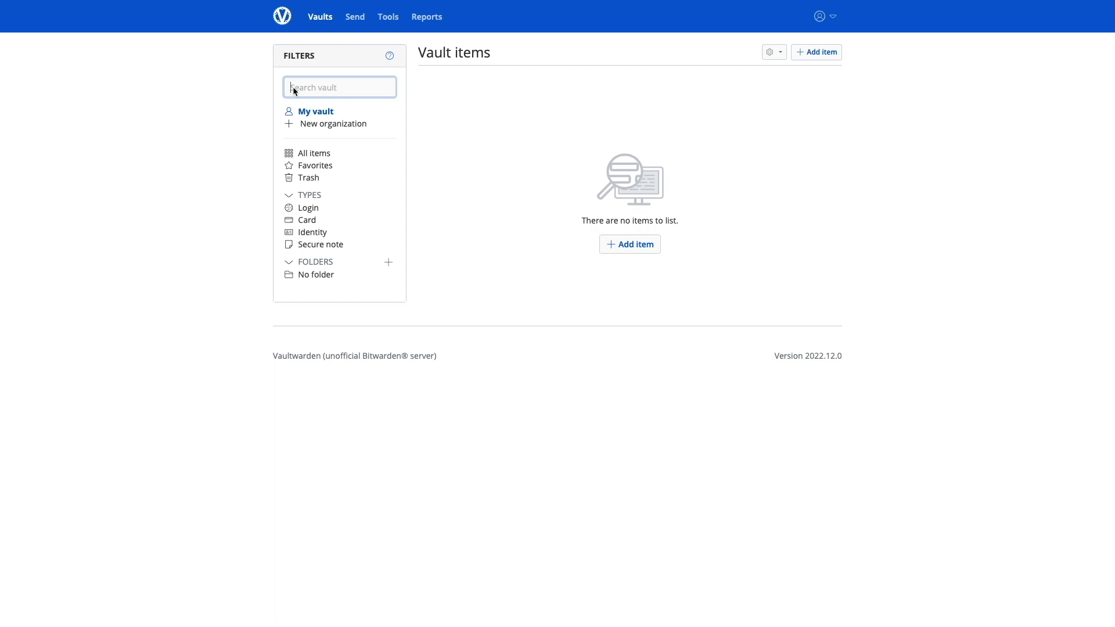
- Under Tools > Import data, choose LastPass (csv) as the import format
left_click(390, 23)
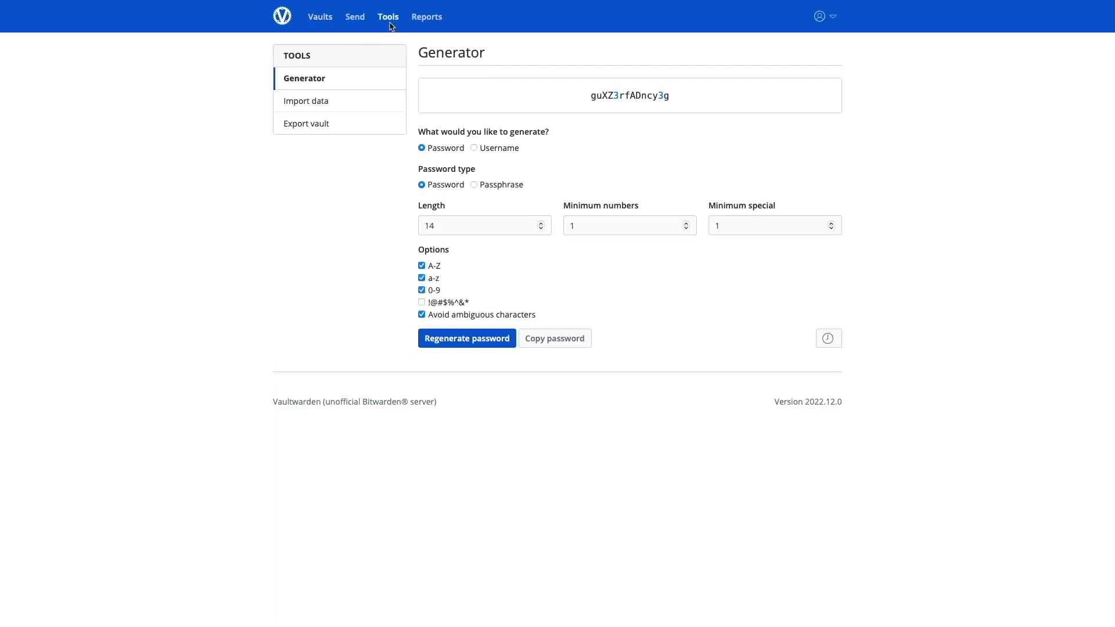
left_click(334, 104)
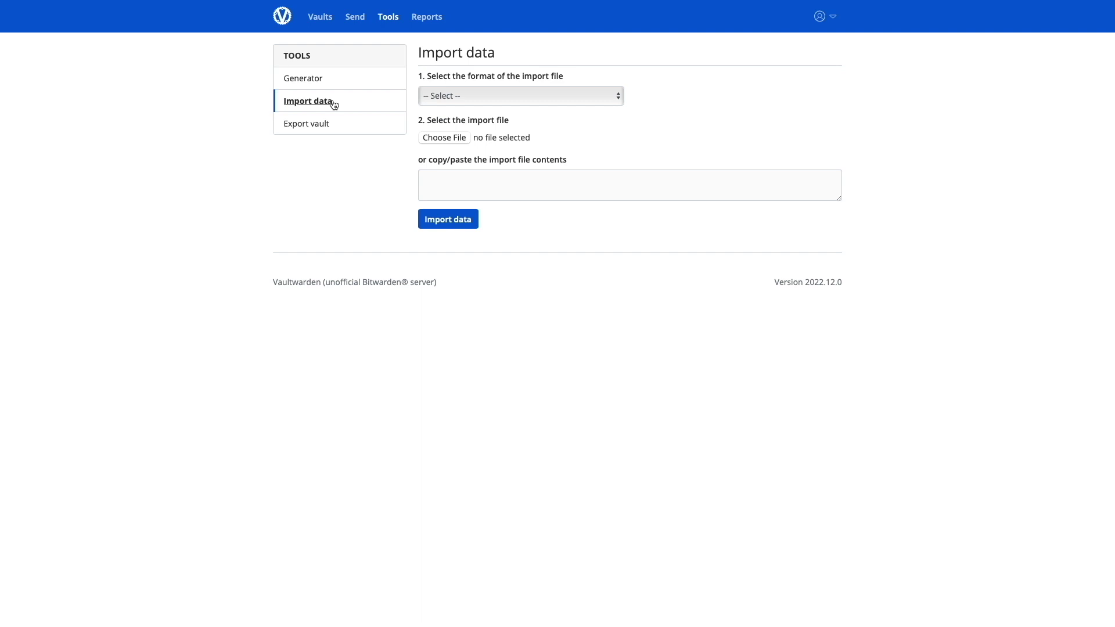
left_click(485, 99)
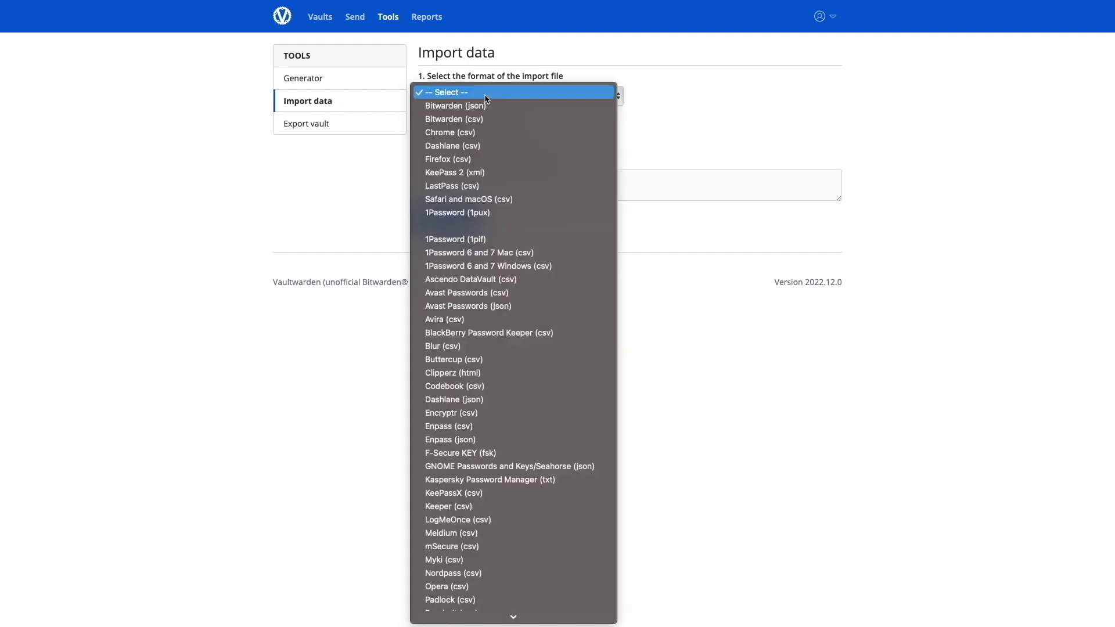
left_click(502, 186)
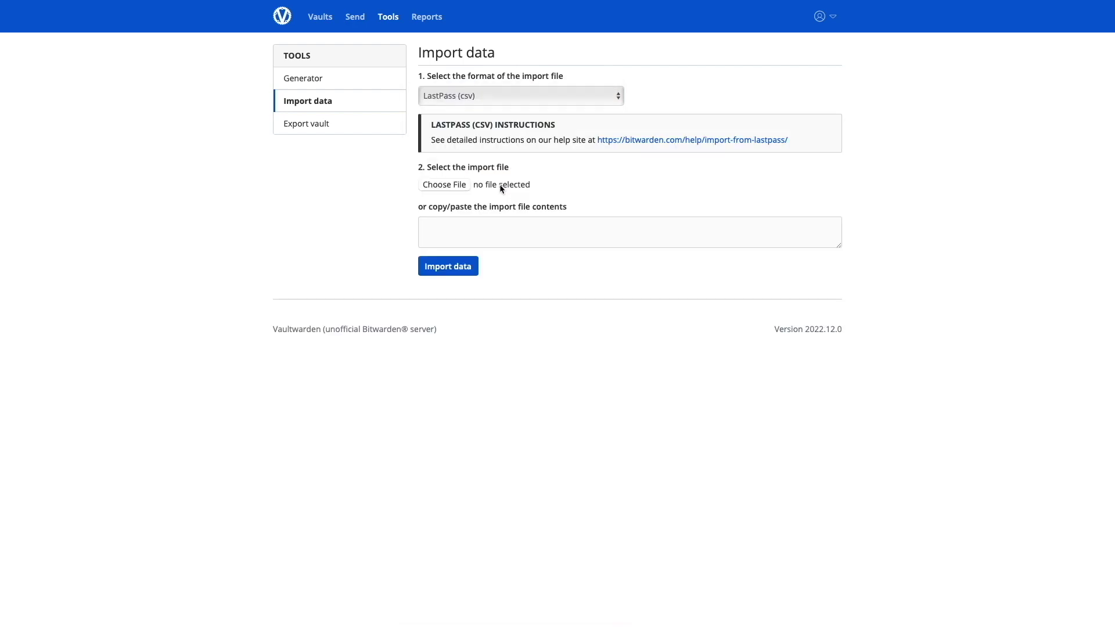
- Attach lastpass_export.csv and start the import
left_click(463, 184)
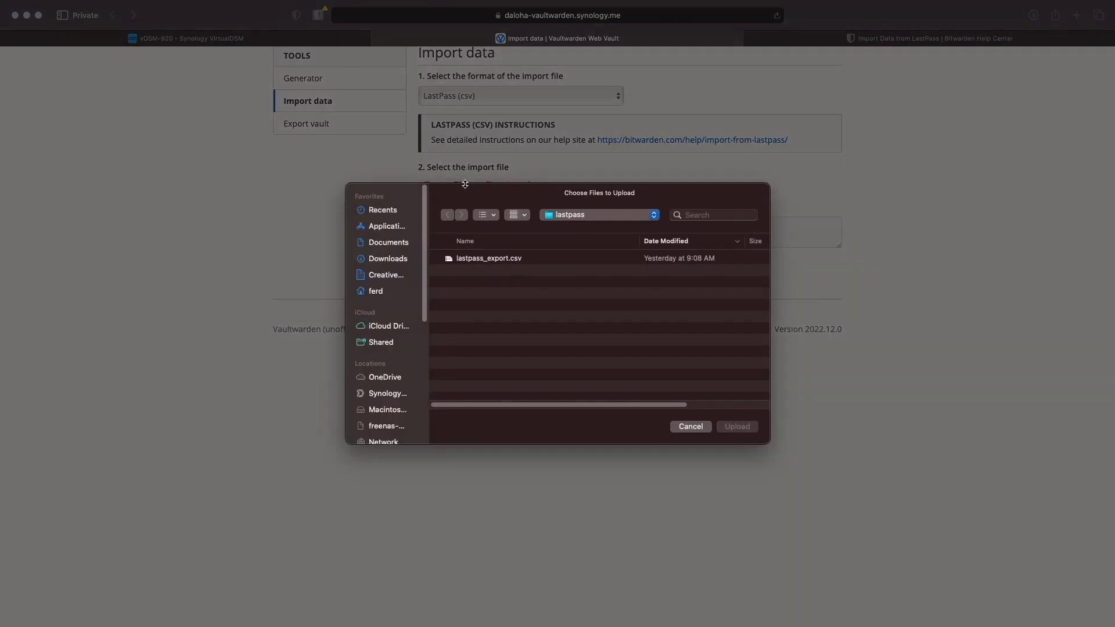
left_click(500, 260)
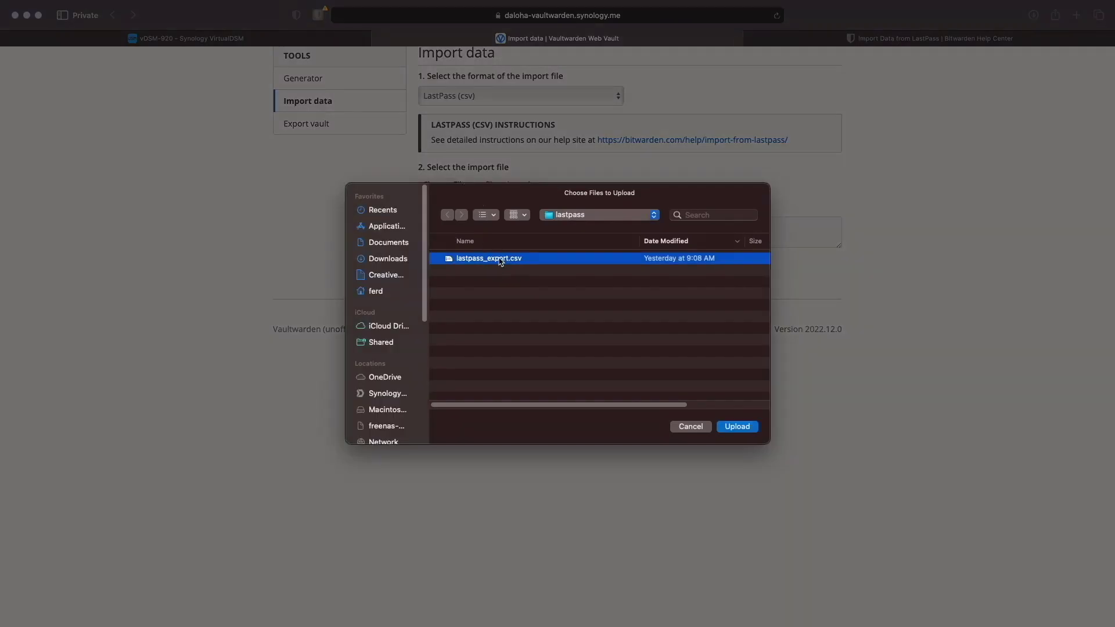
left_click(728, 429)
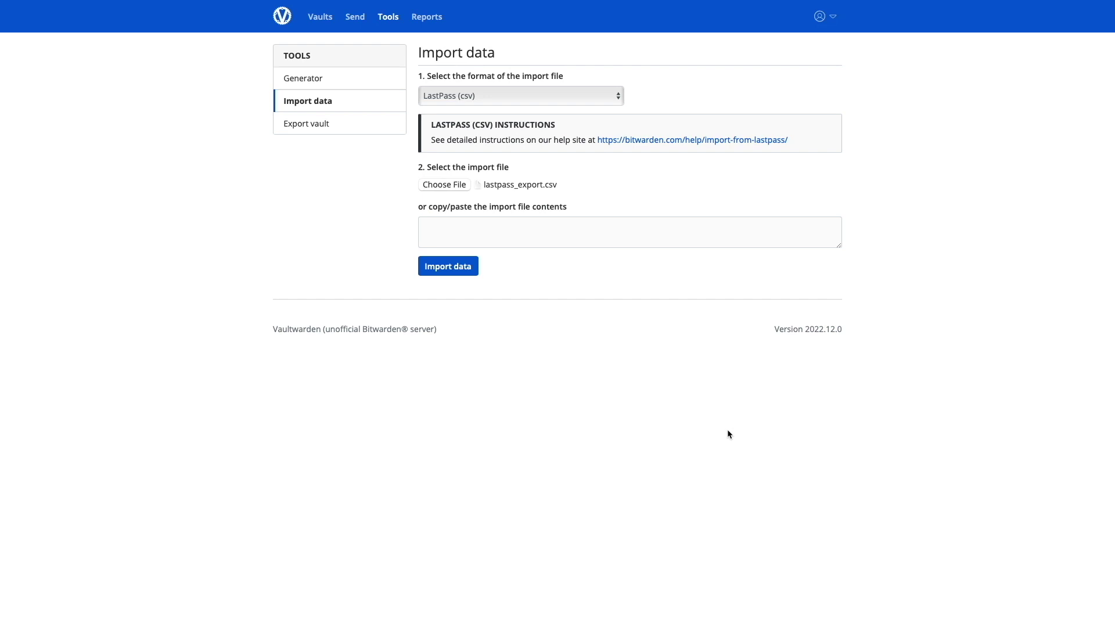
left_click(475, 267)
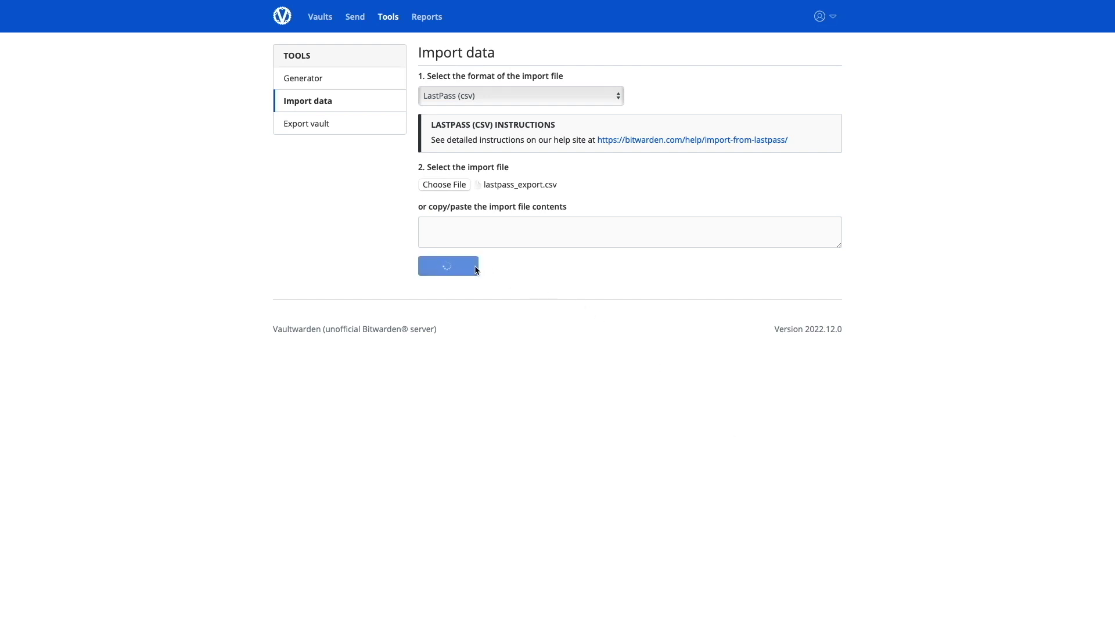